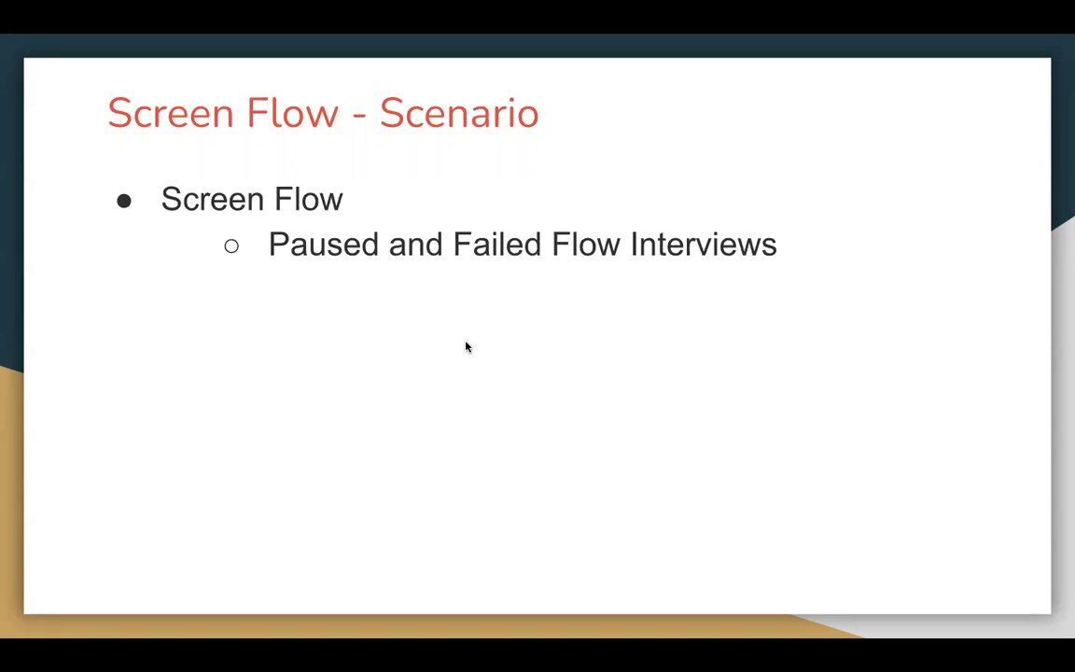
Switch to Salesforce Setup, find the Paused And Failed Flow Interviews page and display the All Failed Flow Interviews list.
{"action": "key", "text": "ctrl+Right"}
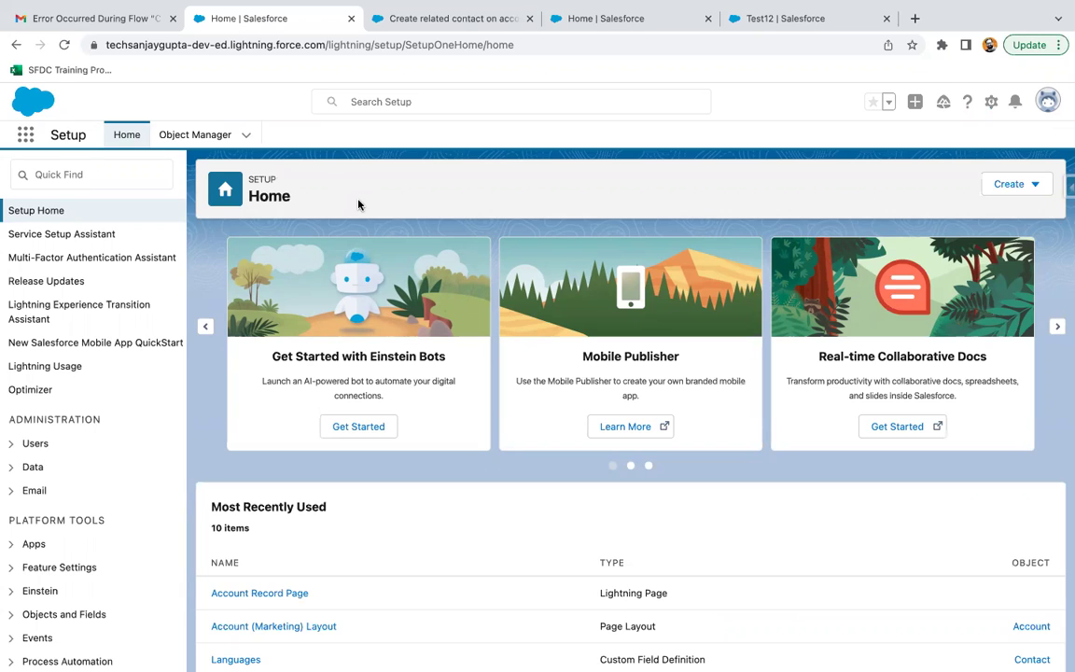
{"action": "left_click", "coordinate": [73, 163]}
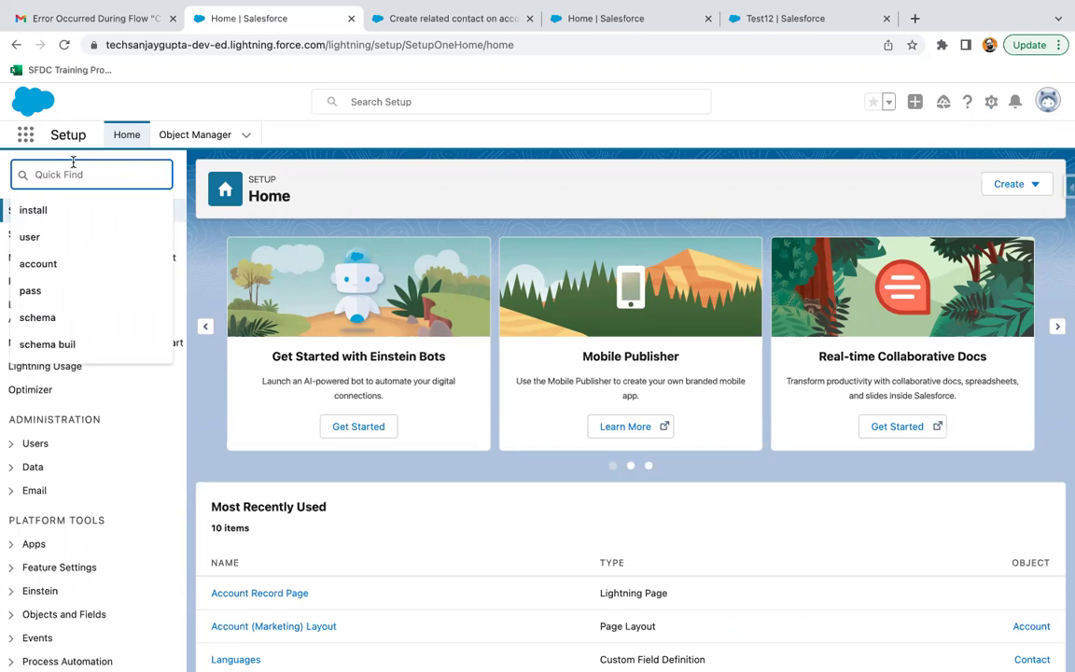
{"action": "type", "text": "paus"}
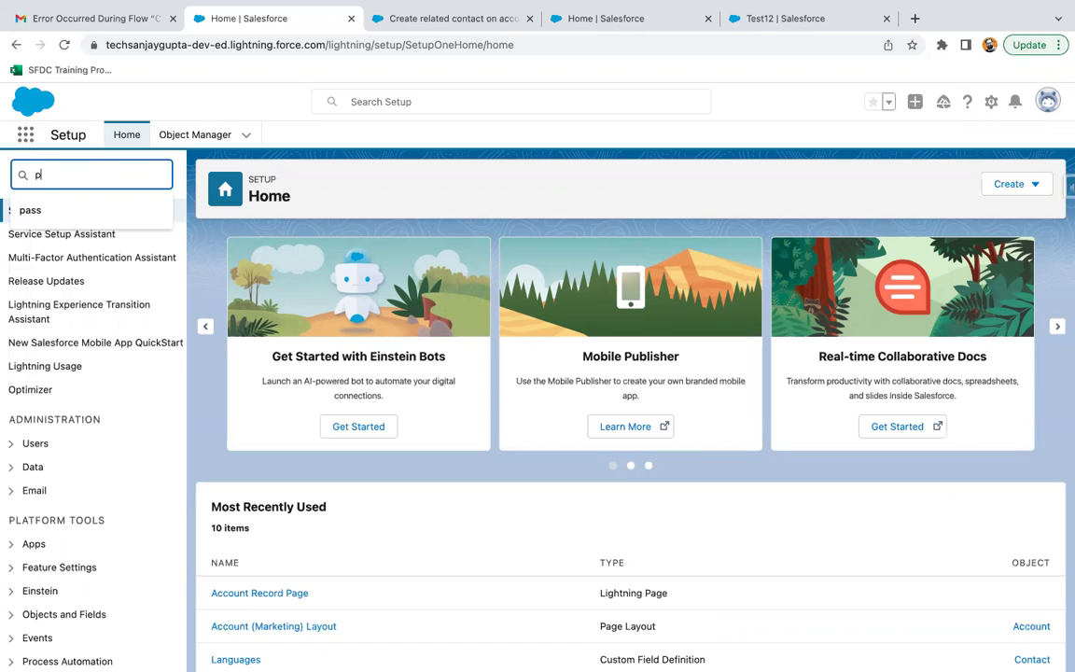
{"action": "left_click", "coordinate": [67, 241]}
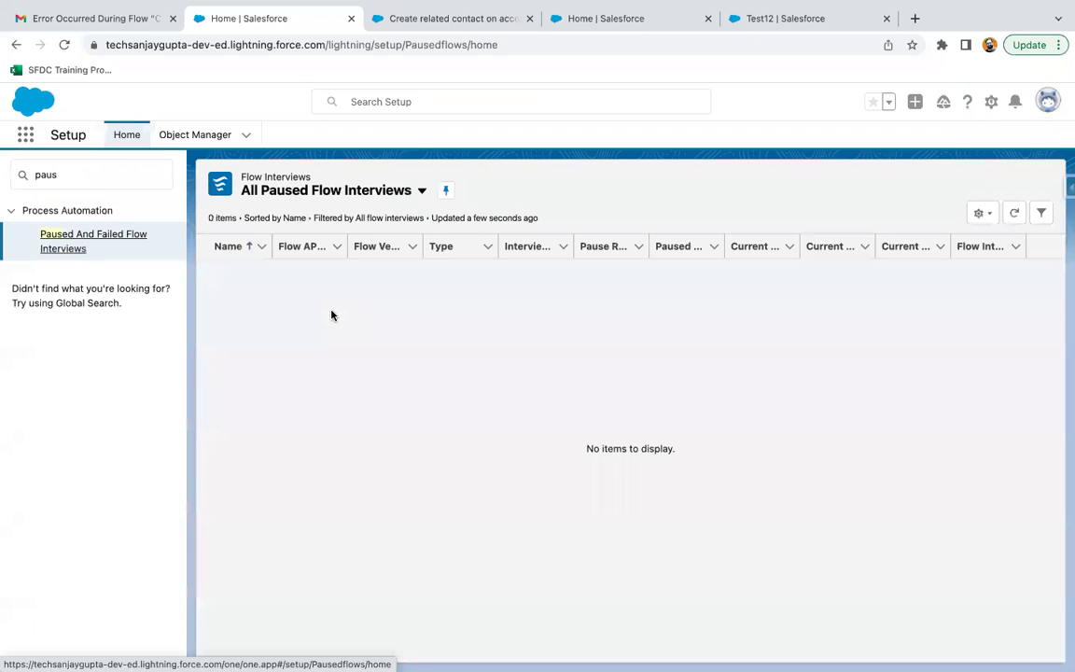
{"action": "left_click", "coordinate": [422, 191]}
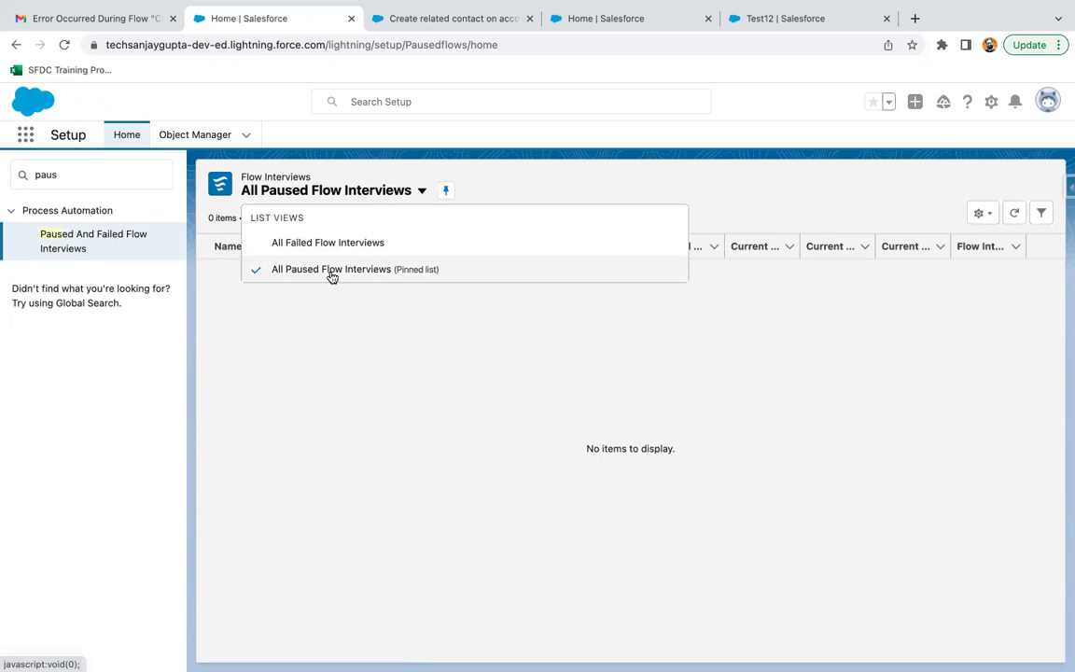
{"action": "left_click", "coordinate": [333, 244]}
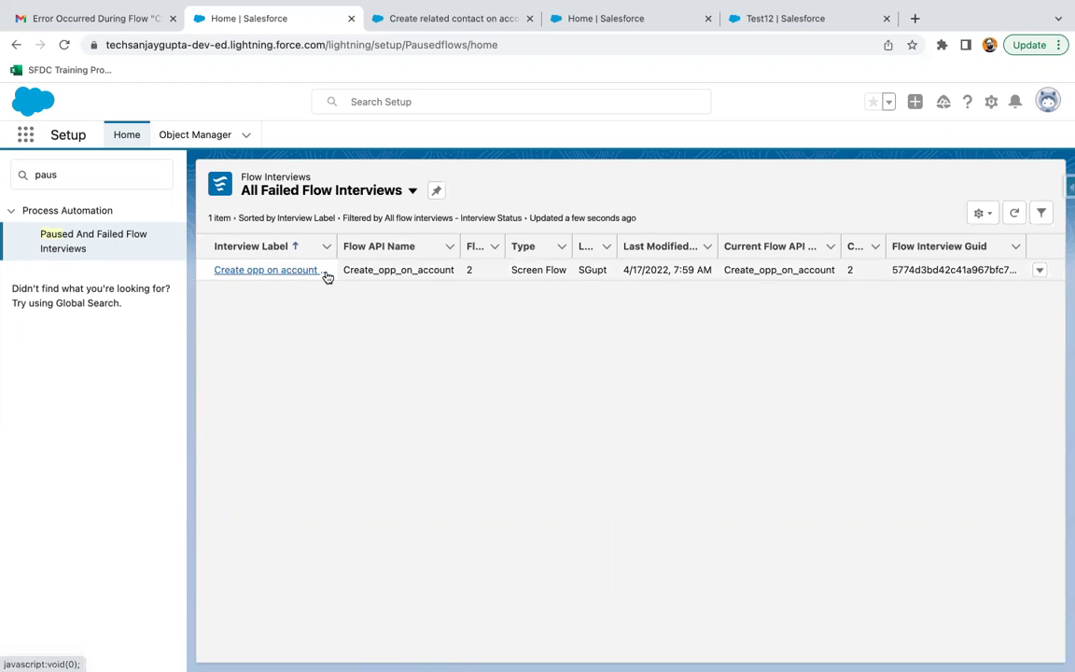
Widen the Flow Version, Current Flow API Name and Current Flow Version columns so their headings can be read.
{"action": "left_click_drag", "start_coordinate": [505, 246], "coordinate": [555, 244]}
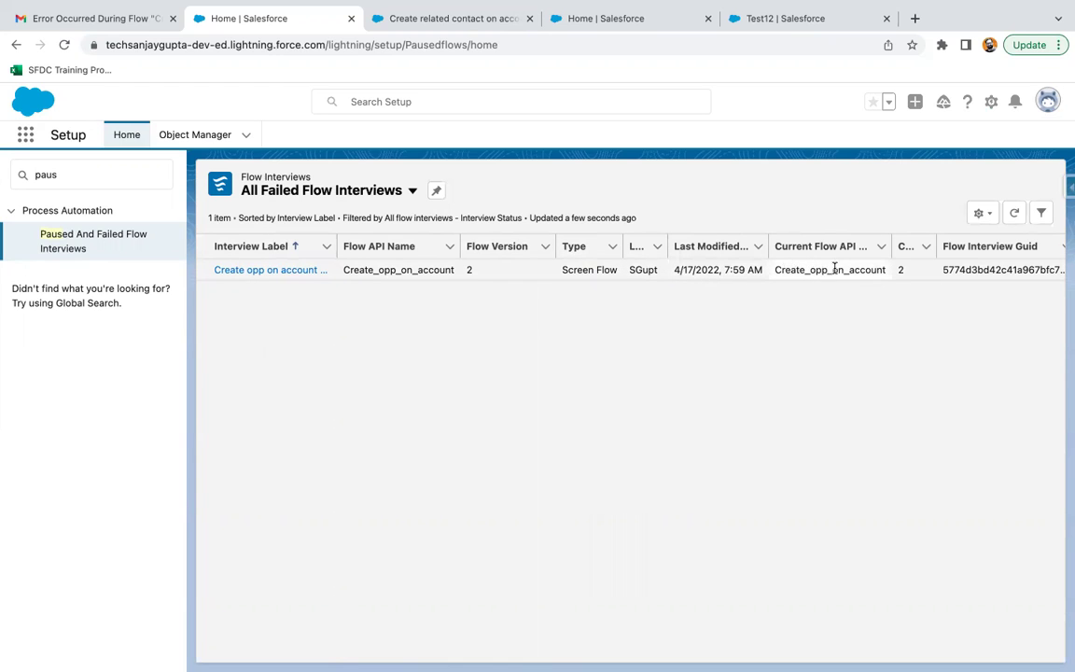
{"action": "left_click_drag", "start_coordinate": [883, 253], "coordinate": [1023, 245]}
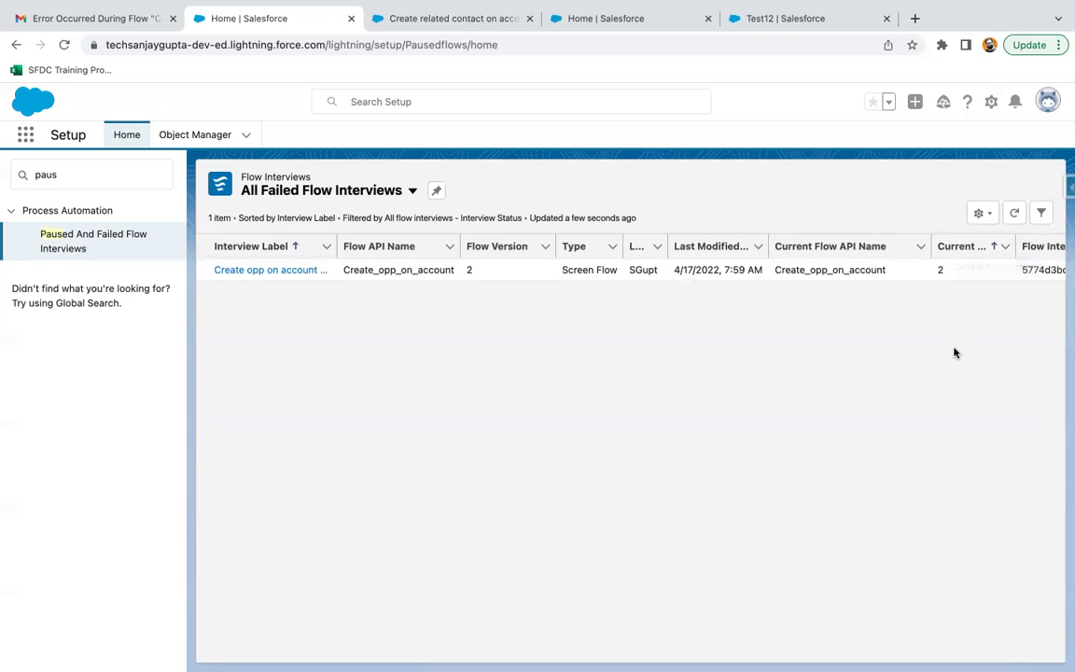
{"action": "scroll", "coordinate": [948, 353], "scroll_direction": "right", "scroll_amount": 3}
{"action": "scroll", "coordinate": [942, 354], "scroll_direction": "right", "scroll_amount": 1}
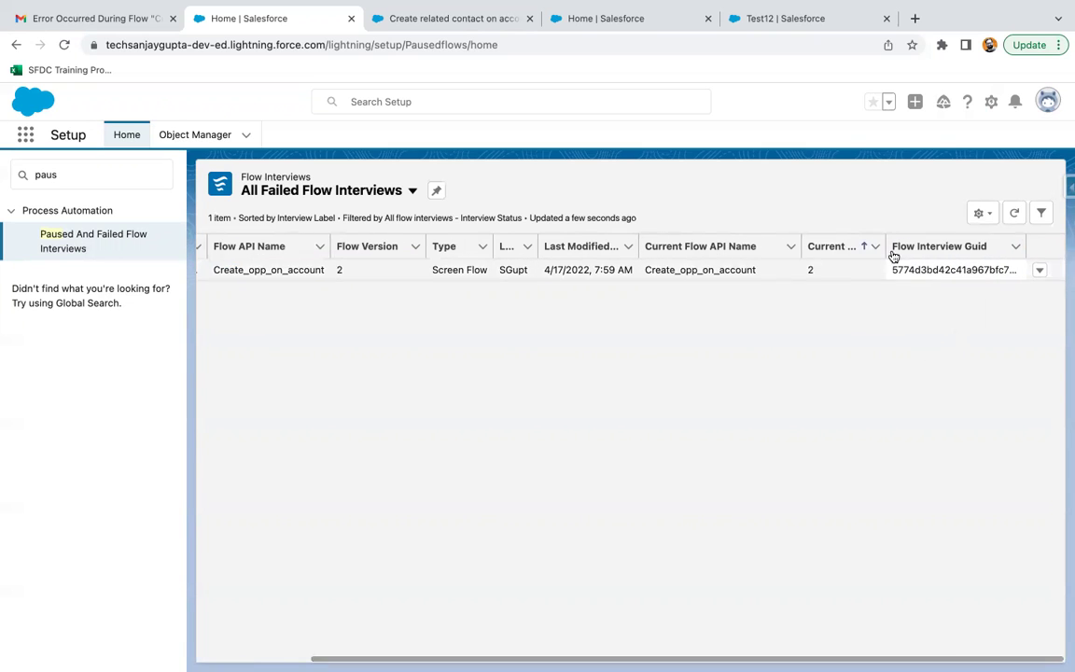
{"action": "left_click_drag", "start_coordinate": [885, 246], "coordinate": [922, 245]}
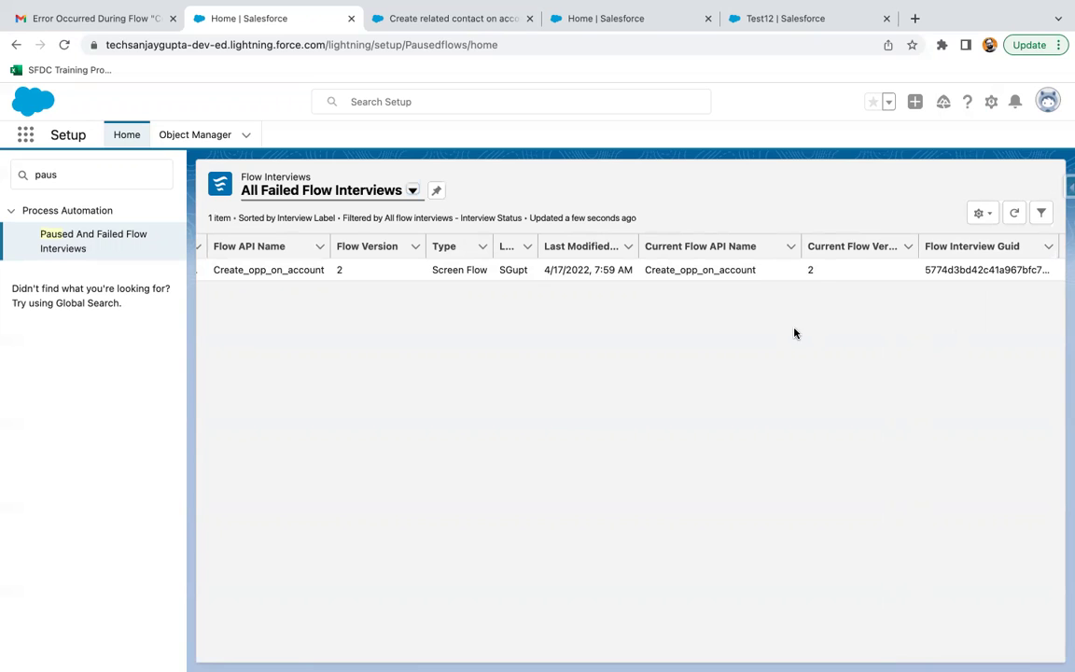
Open the failed Create opp on account interview in Flow Builder and inspect its error details and Create Opportunity element.
{"action": "scroll", "coordinate": [794, 333], "scroll_direction": "left", "scroll_amount": 3}
{"action": "left_click", "coordinate": [292, 273]}
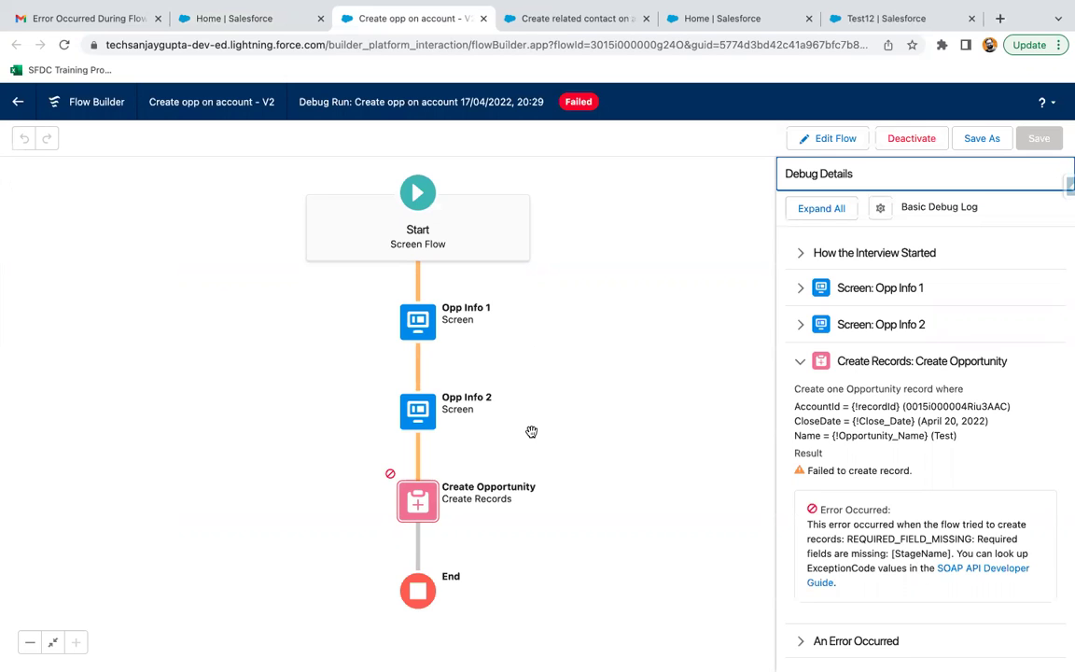
{"action": "left_click", "coordinate": [265, 18]}
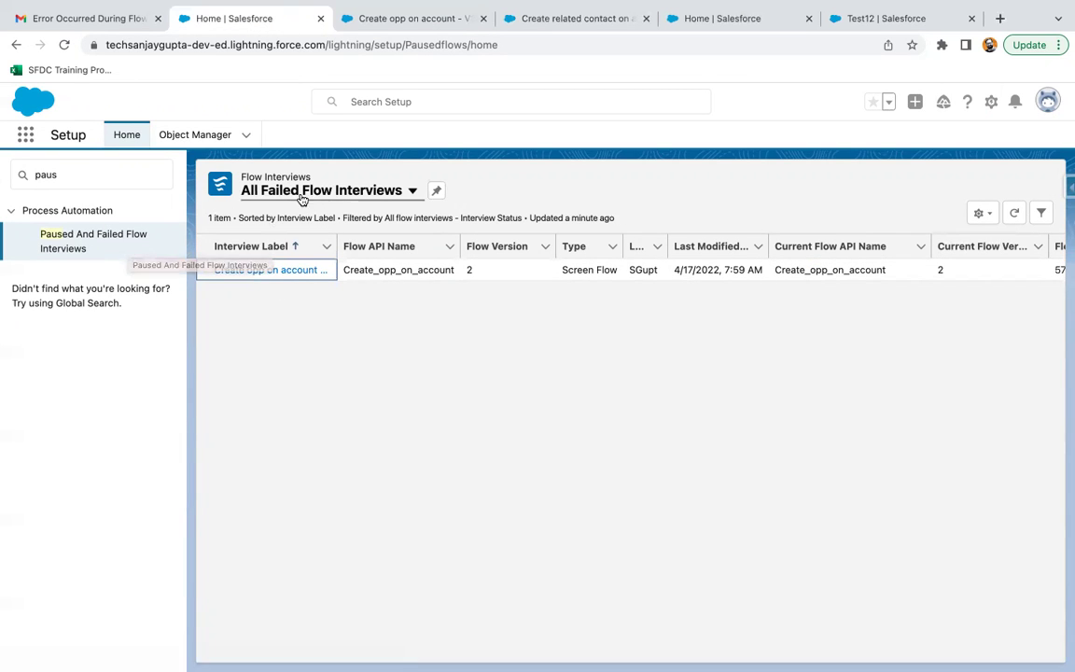
{"action": "left_click", "coordinate": [369, 18]}
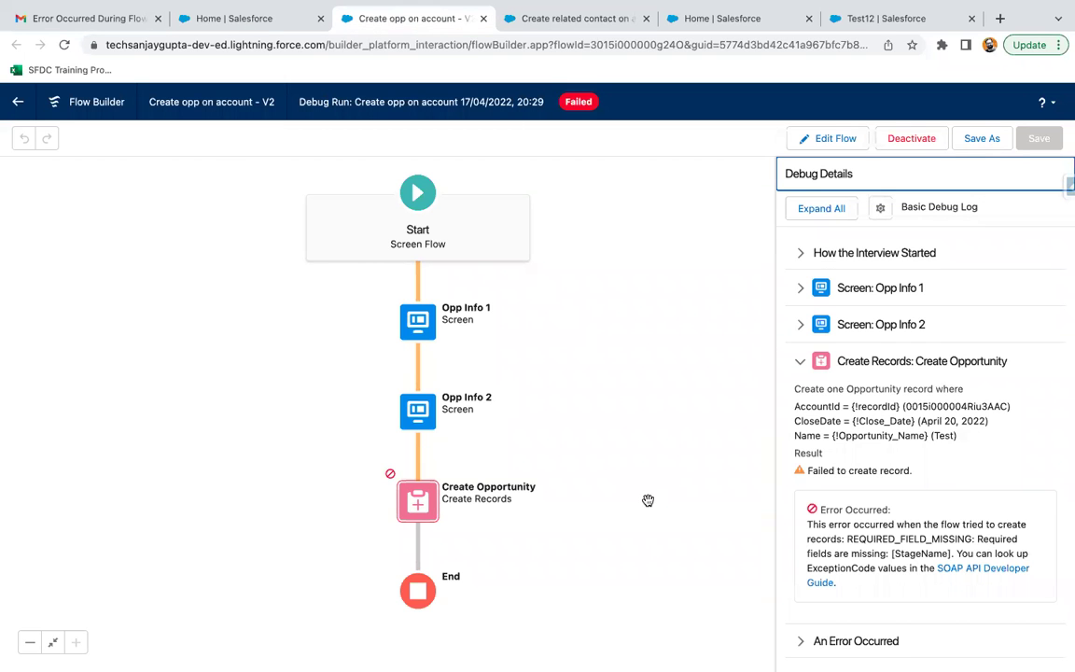
{"action": "left_click", "coordinate": [423, 512]}
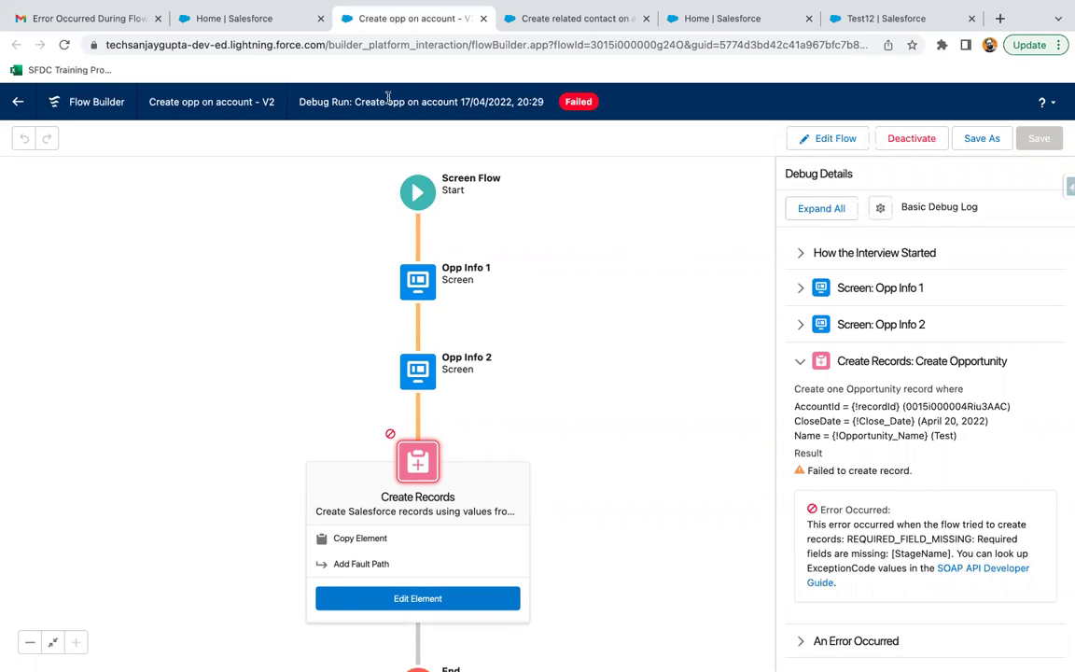
Display the All Paused Flow Interviews list and look at the Test12 account page with its Create opp on account flow.
{"action": "left_click", "coordinate": [249, 26]}
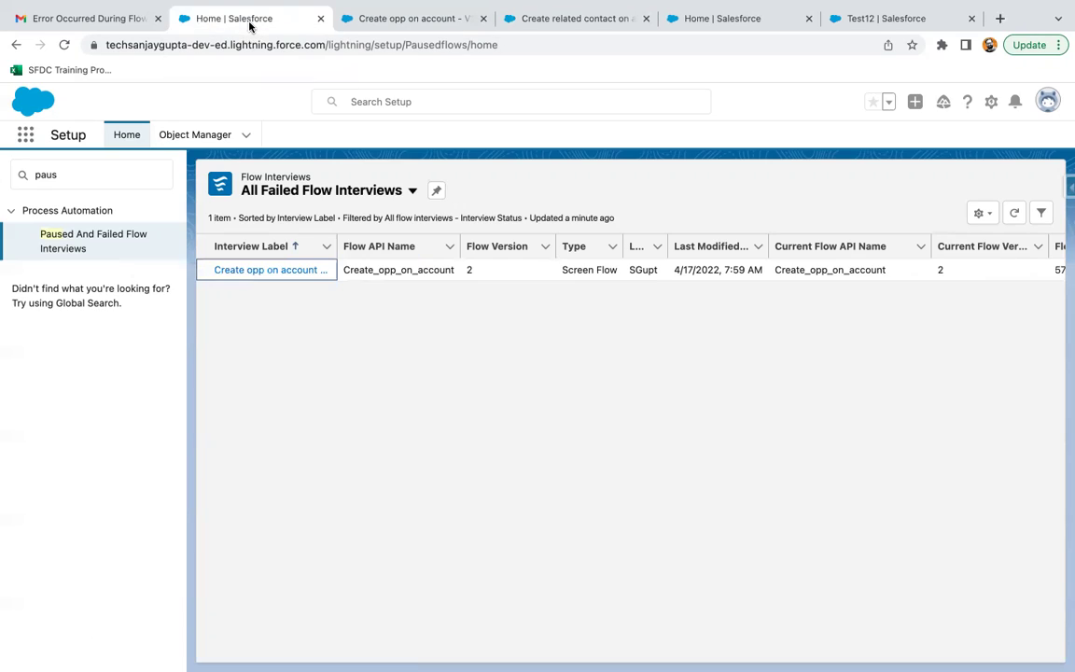
{"action": "left_click", "coordinate": [411, 190]}
{"action": "left_click", "coordinate": [326, 271]}
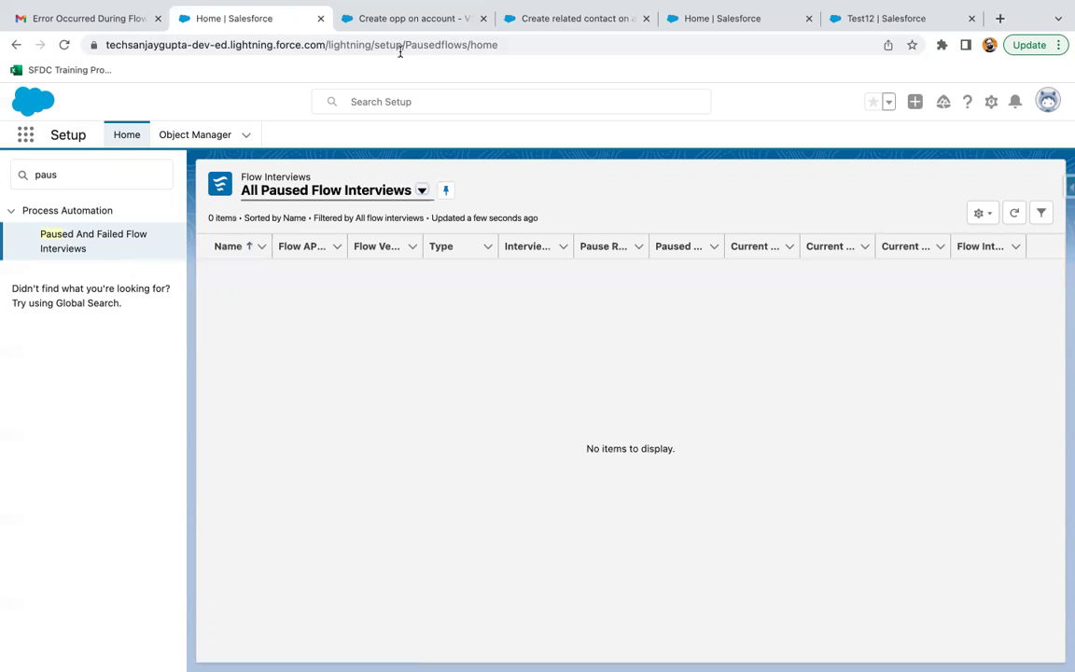
{"action": "left_click", "coordinate": [754, 24]}
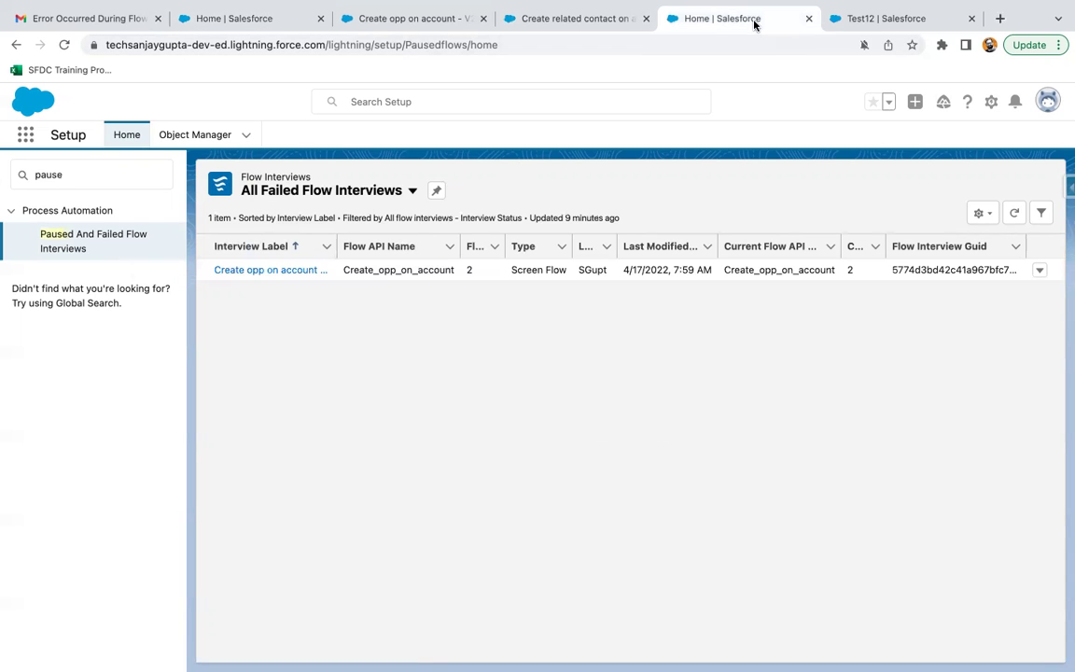
{"action": "left_click", "coordinate": [873, 20]}
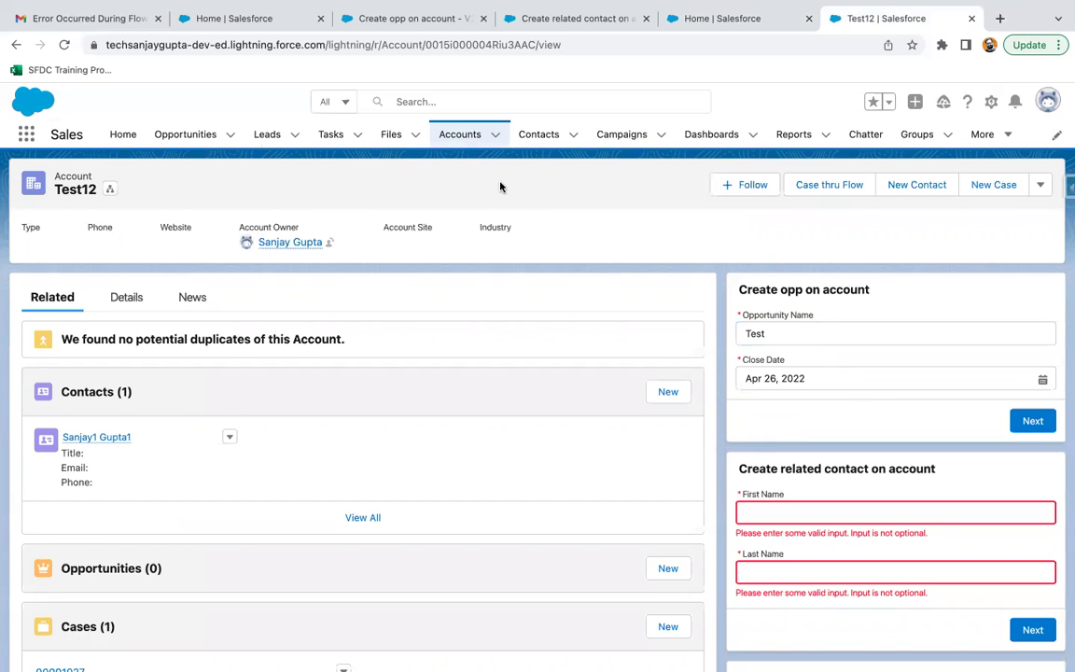
Search Setup for process automation and open the Process Automation Settings page.
{"action": "left_click", "coordinate": [266, 27]}
{"action": "left_click", "coordinate": [90, 168]}
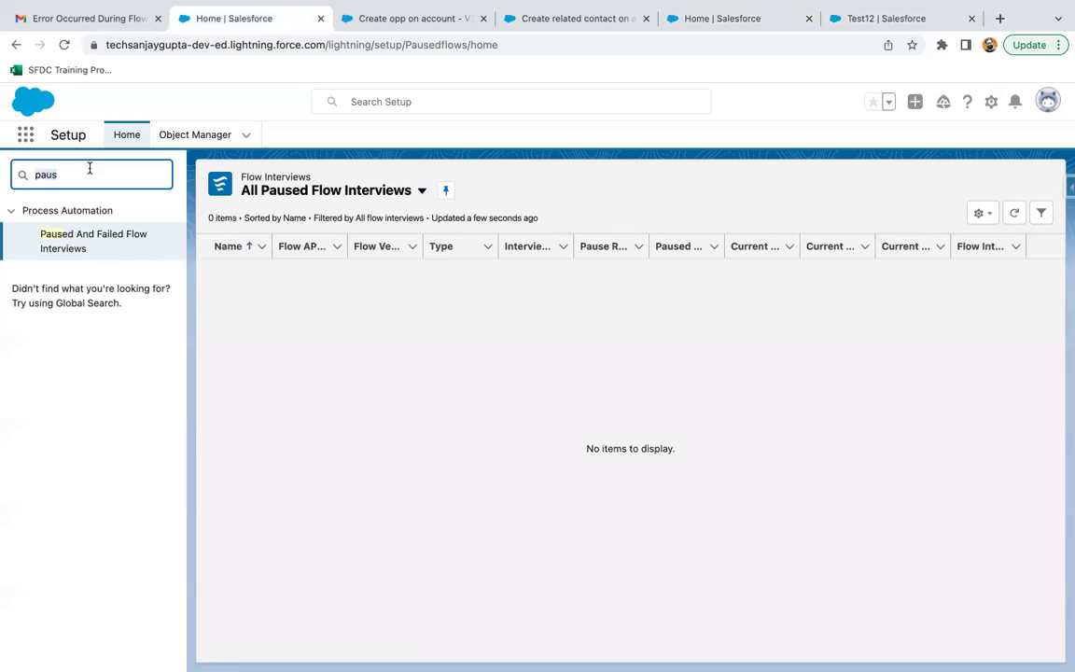
{"action": "type", "text": "process automa"}
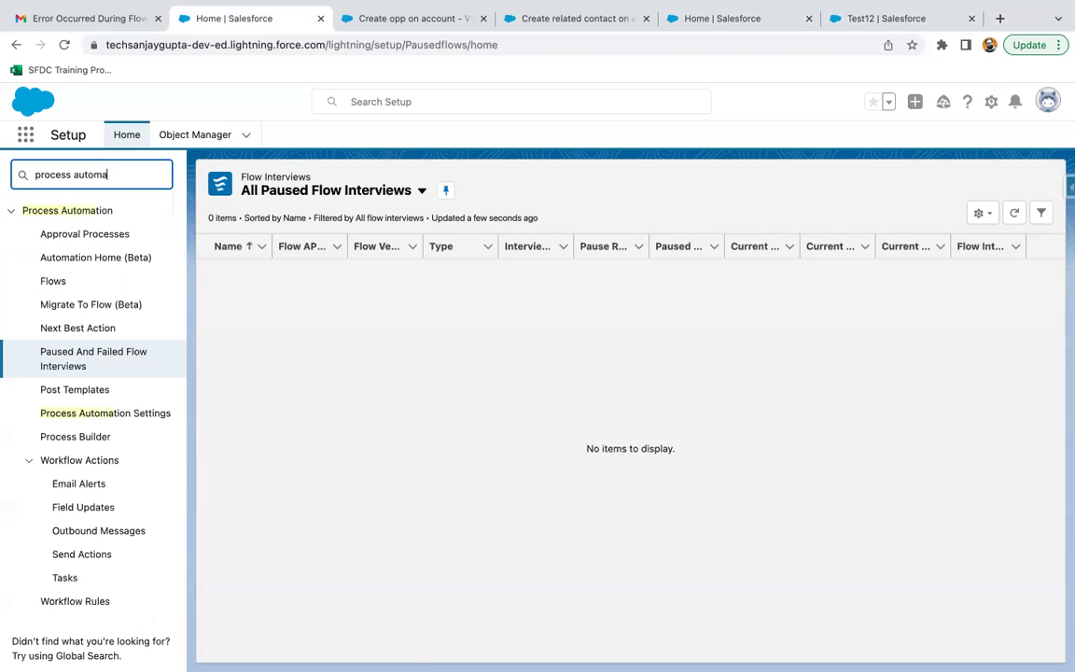
{"action": "left_click", "coordinate": [80, 415]}
{"action": "scroll", "coordinate": [339, 424], "scroll_direction": "up", "scroll_amount": 2}
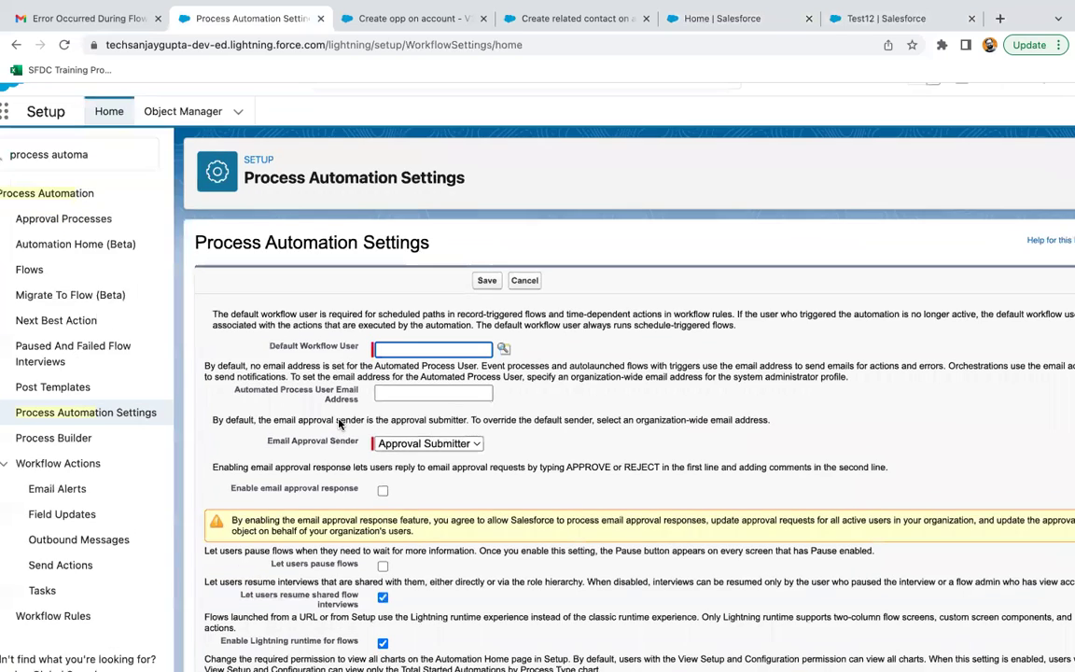
Enable Let users pause flows and try to save the Process Automation Settings.
{"action": "scroll", "coordinate": [339, 424], "scroll_direction": "up", "scroll_amount": 3}
{"action": "scroll", "coordinate": [339, 424], "scroll_direction": "down", "scroll_amount": 3}
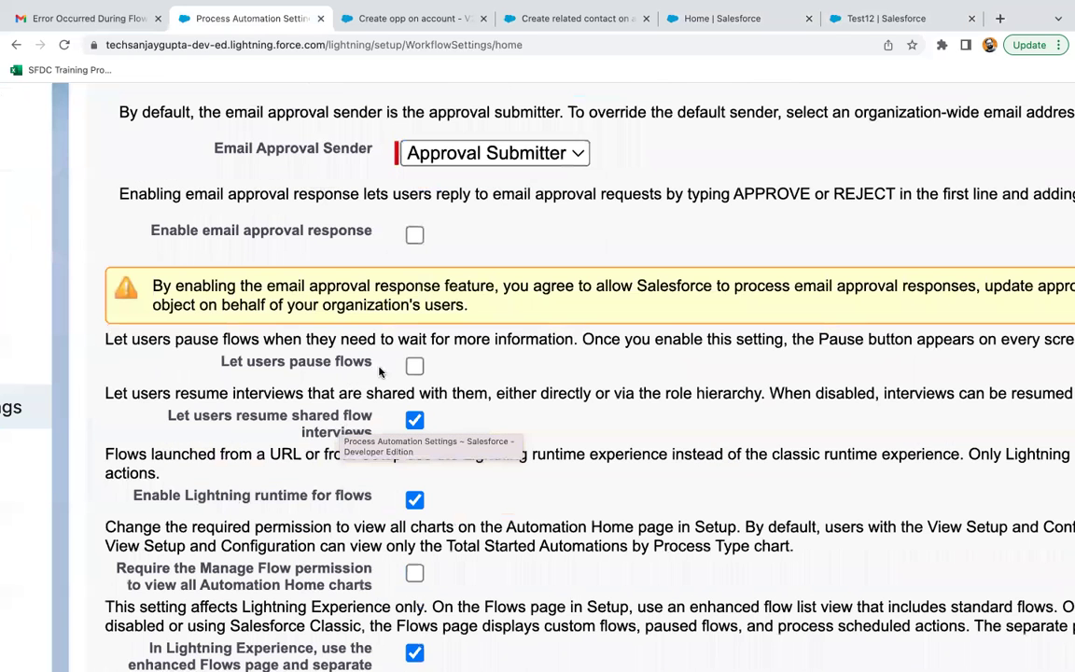
{"action": "left_click", "coordinate": [414, 365]}
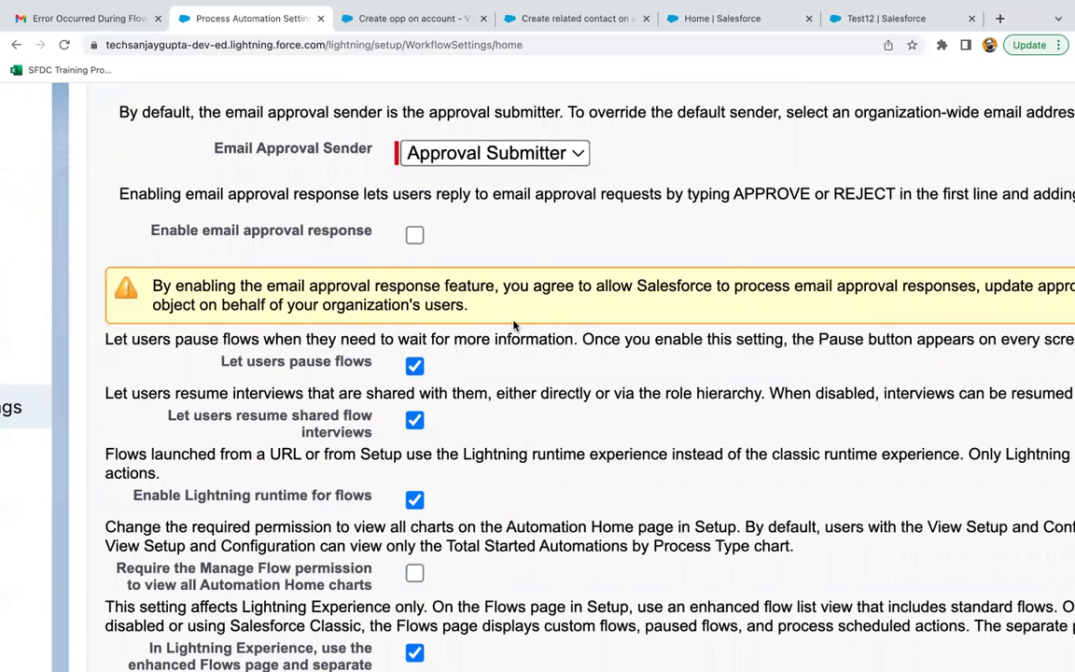
{"action": "scroll", "coordinate": [522, 324], "scroll_direction": "up", "scroll_amount": 4}
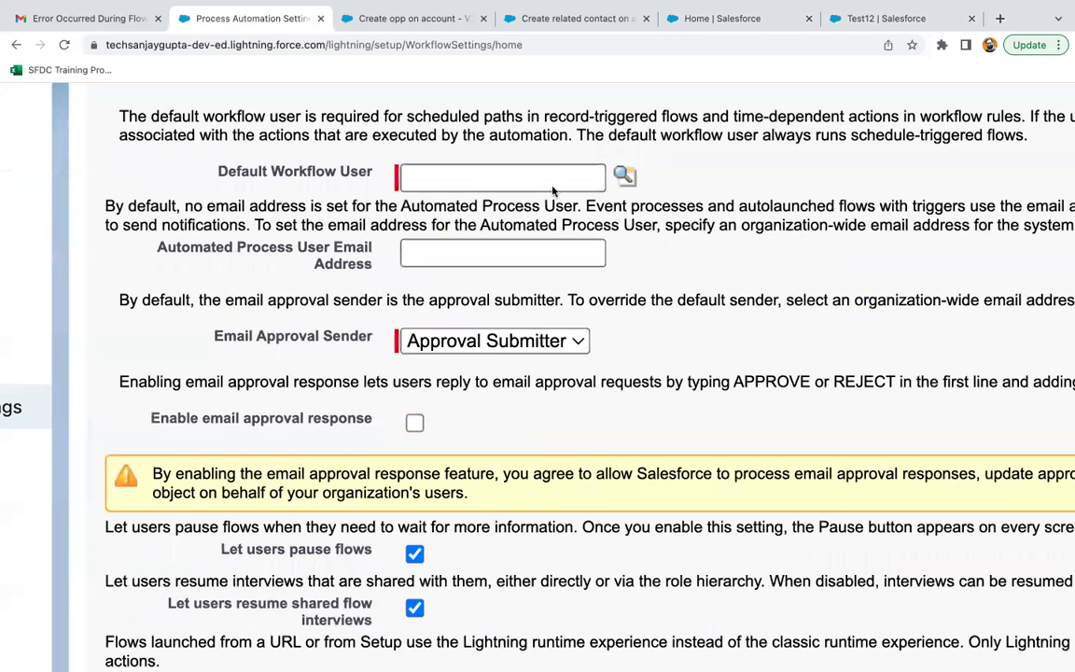
{"action": "scroll", "coordinate": [595, 177], "scroll_direction": "up", "scroll_amount": 3}
{"action": "left_click", "coordinate": [595, 178]}
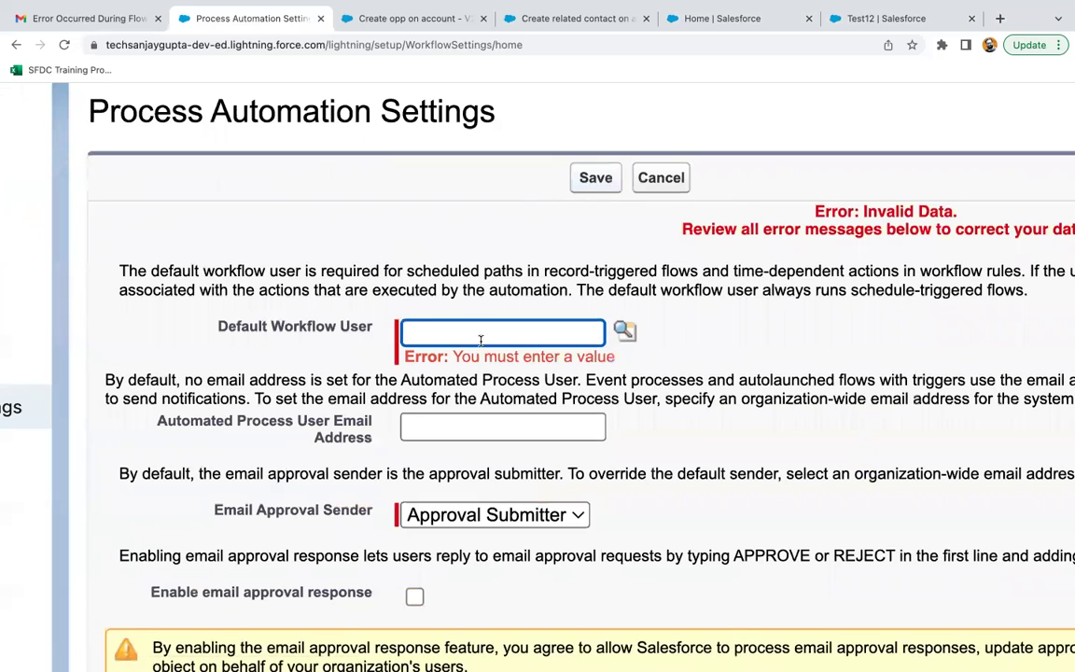
Choose the recently viewed user as the Default Workflow User and save the Process Automation Settings.
{"action": "left_click", "coordinate": [620, 333]}
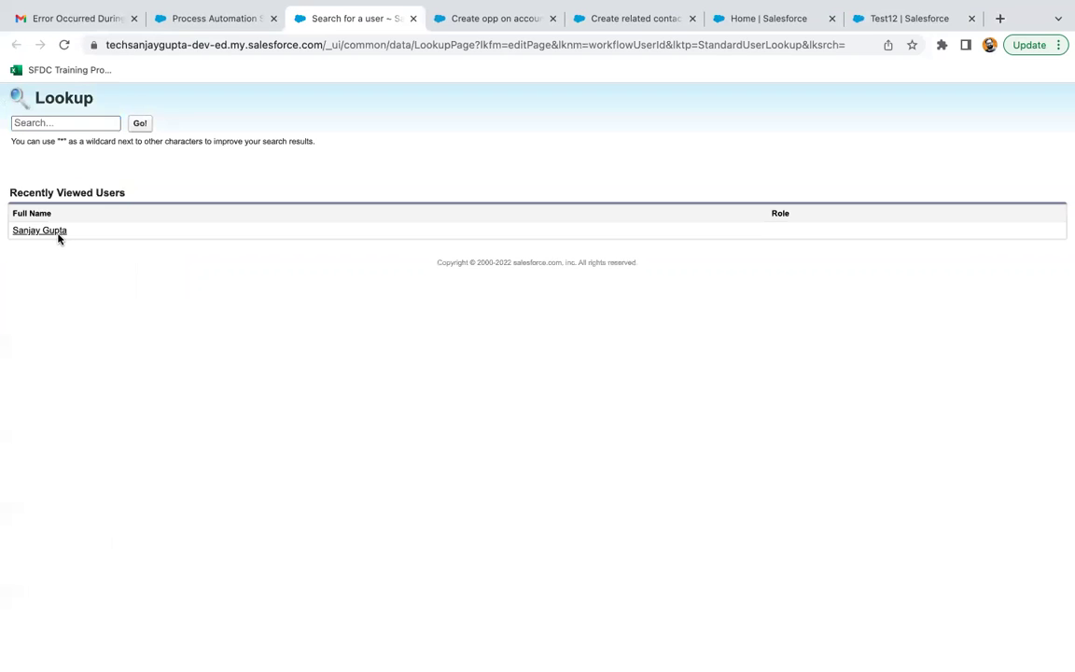
{"action": "left_click", "coordinate": [58, 231]}
{"action": "left_click", "coordinate": [595, 177]}
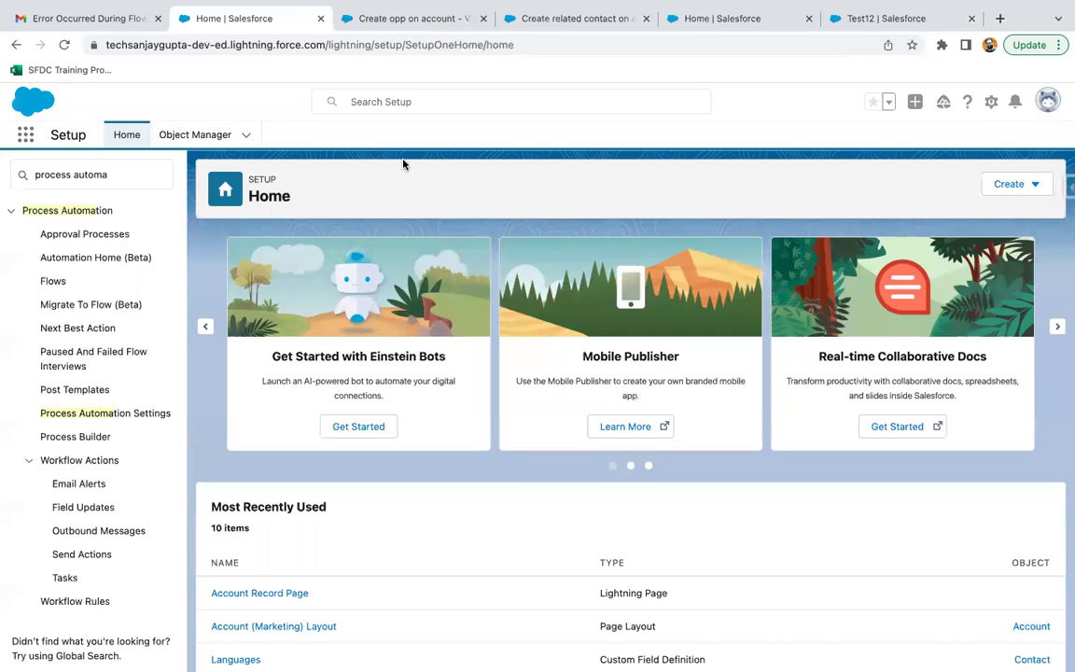
Reload the Test12 account page and submit the first Create opp on account screen with Opportunity Name Test and Close Date Apr 27, 2022.
{"action": "left_click", "coordinate": [821, 28]}
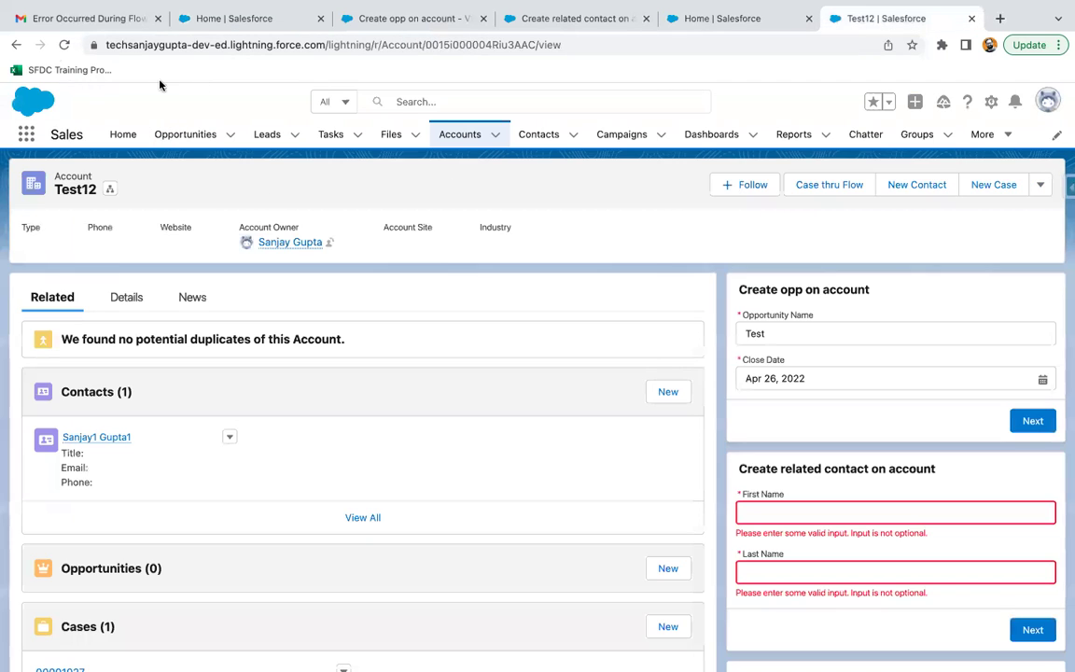
{"action": "left_click", "coordinate": [64, 45]}
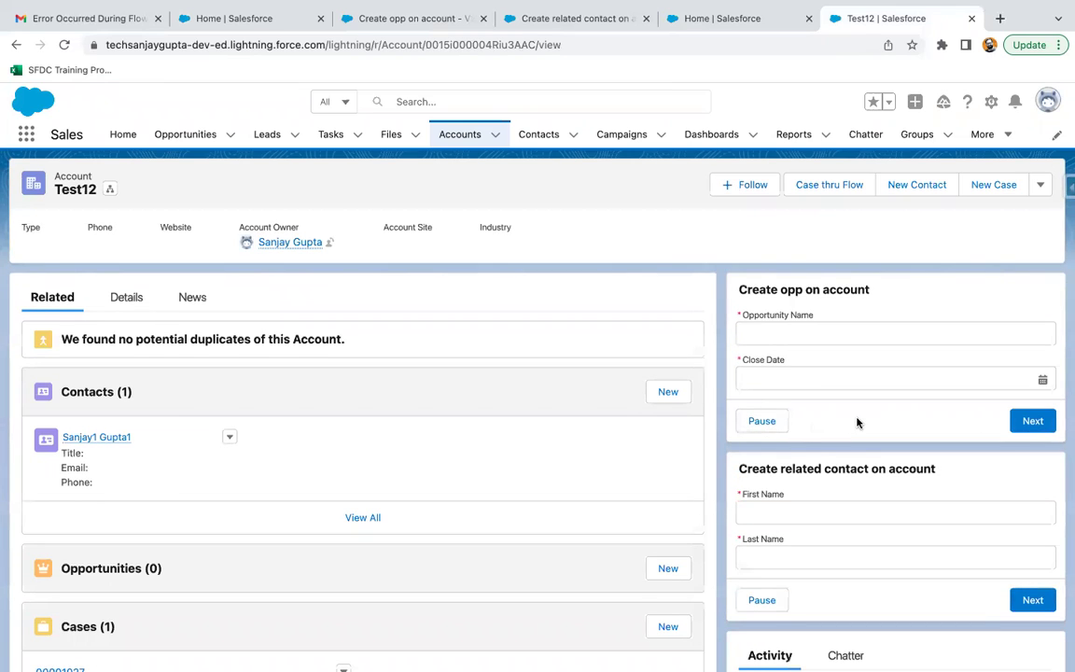
{"action": "left_click", "coordinate": [800, 328]}
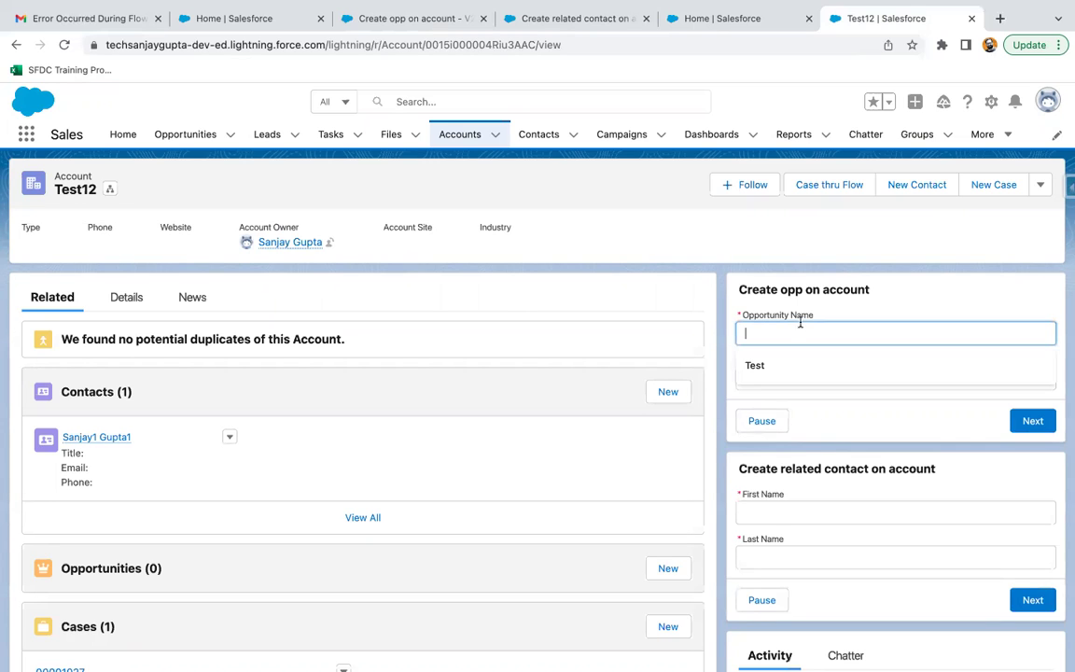
{"action": "left_click", "coordinate": [793, 364]}
{"action": "left_click", "coordinate": [791, 378]}
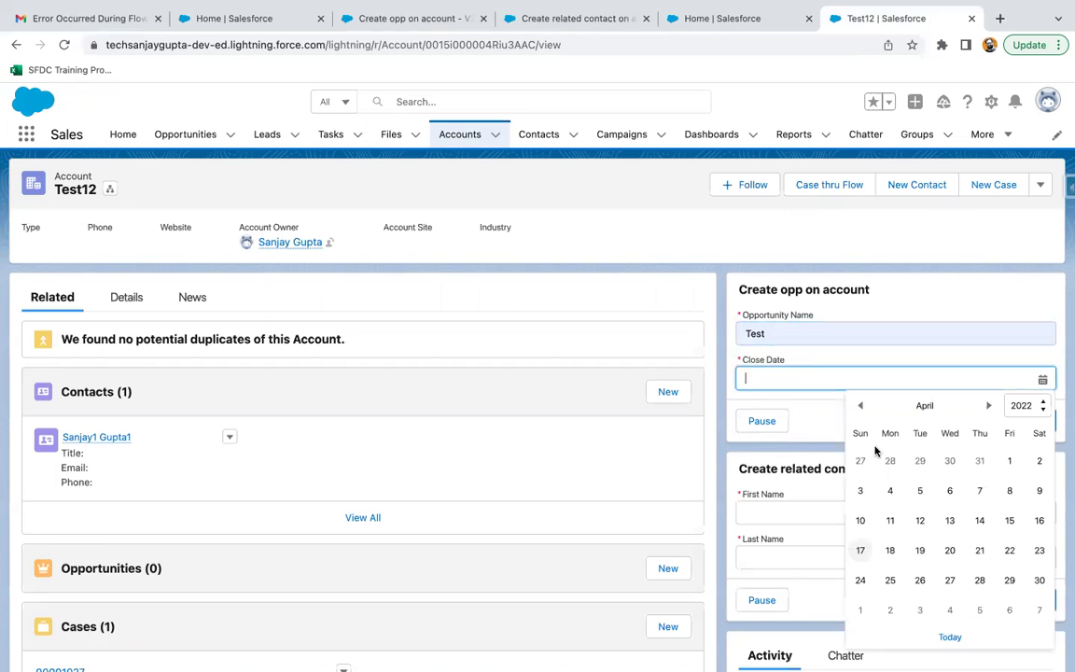
{"action": "left_click", "coordinate": [950, 580]}
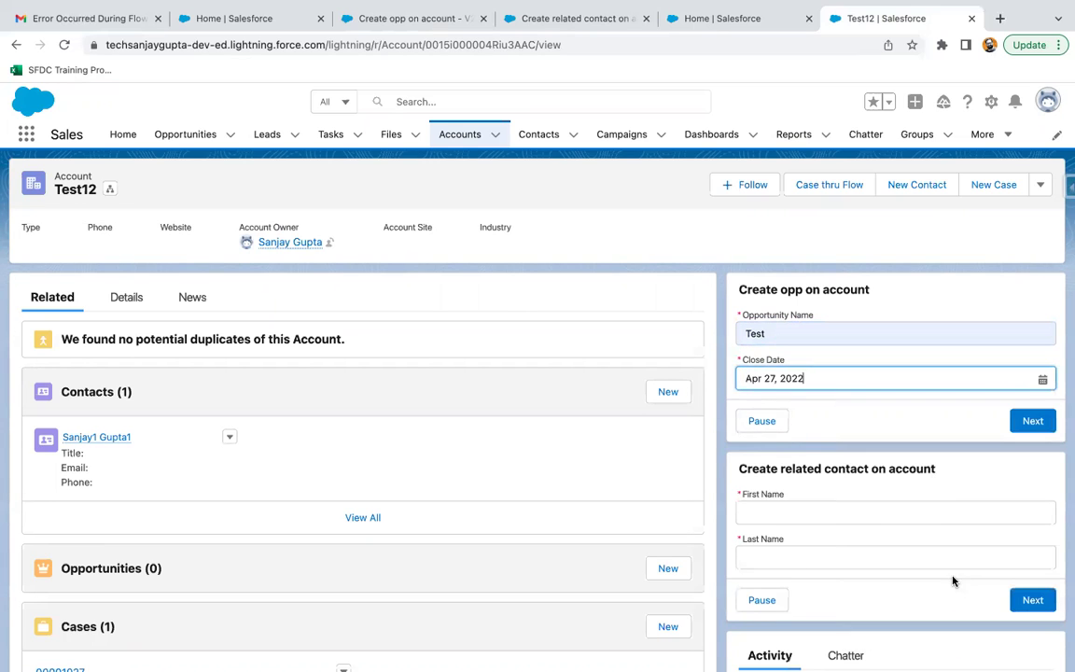
{"action": "left_click", "coordinate": [1030, 421]}
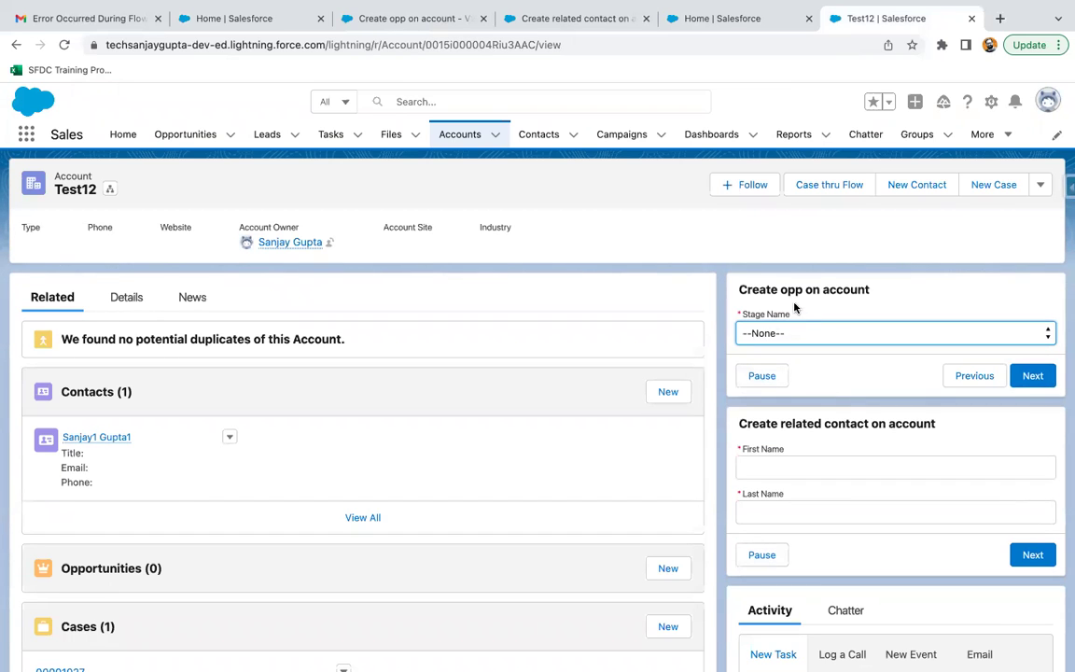
Pause the Create opp on account flow with the pause reason Not having enough information.
{"action": "left_click", "coordinate": [762, 377]}
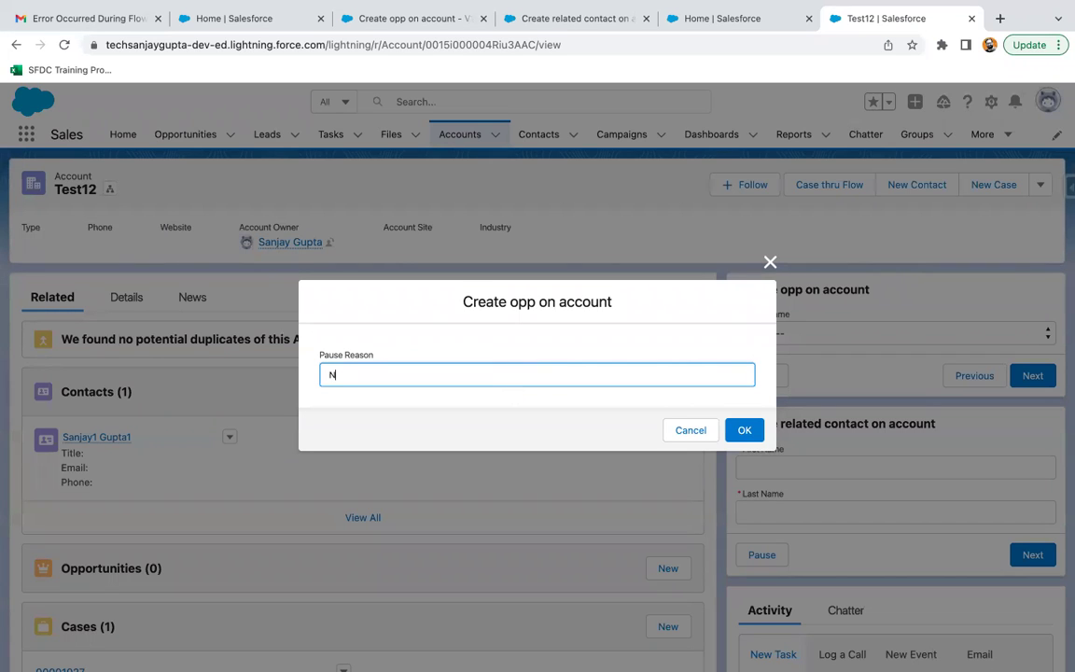
{"action": "type", "text": "Not having enouch information"}
{"action": "left_click", "coordinate": [422, 402]}
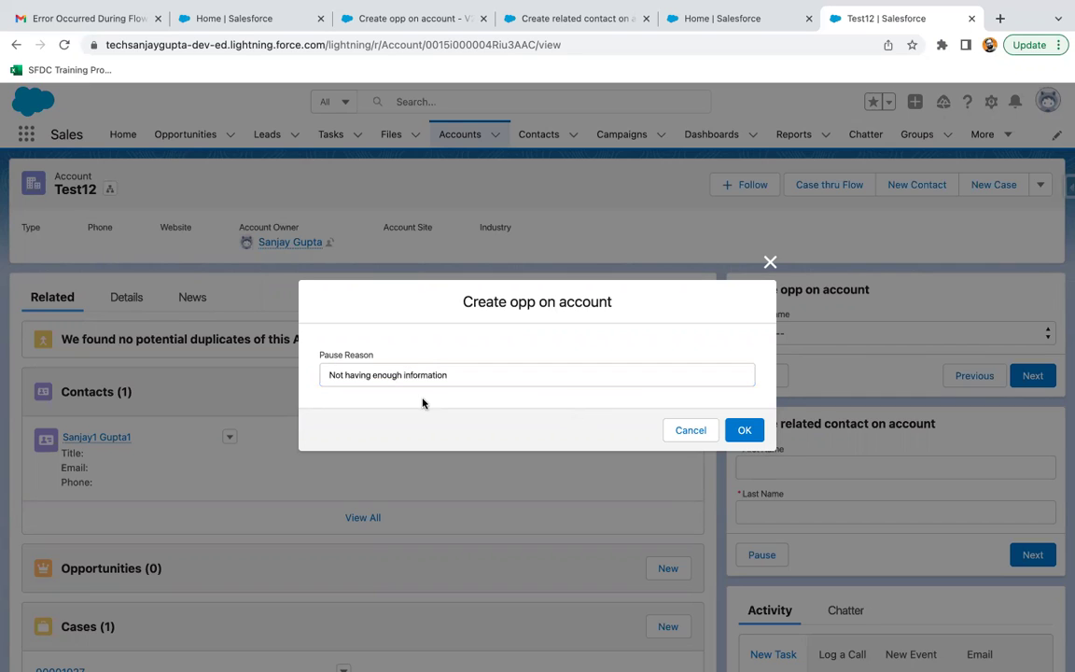
{"action": "left_click", "coordinate": [743, 430]}
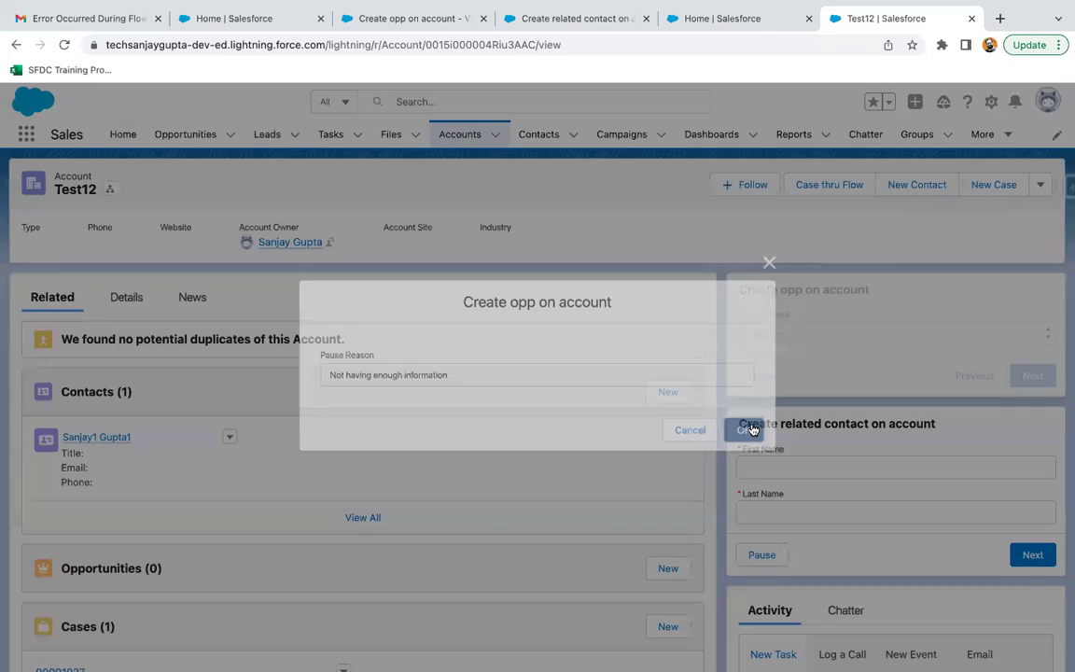
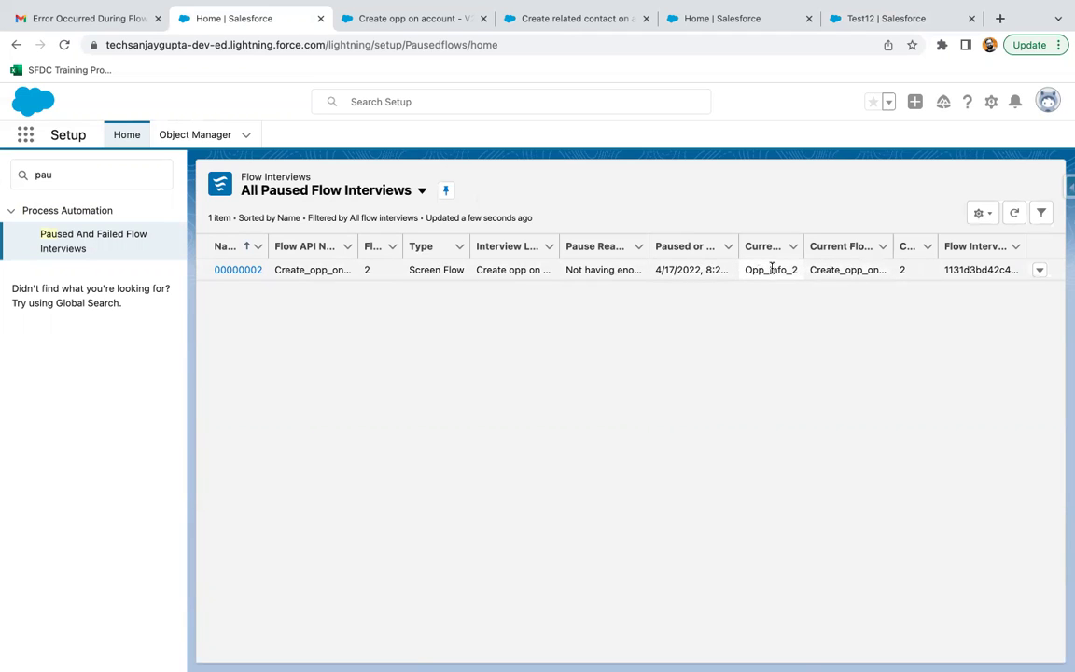
Widen the Current Element, Flow Version and Current Flow Version columns in the All Paused Flow Interviews list.
{"action": "left_click_drag", "start_coordinate": [844, 238], "coordinate": [868, 239]}
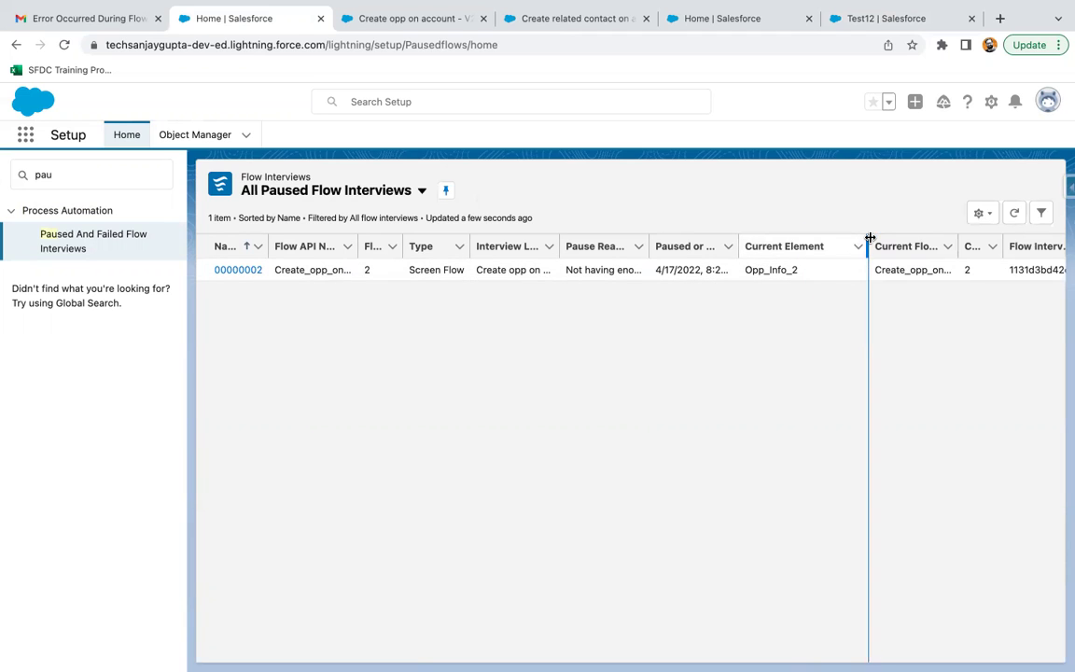
{"action": "left_click", "coordinate": [791, 250]}
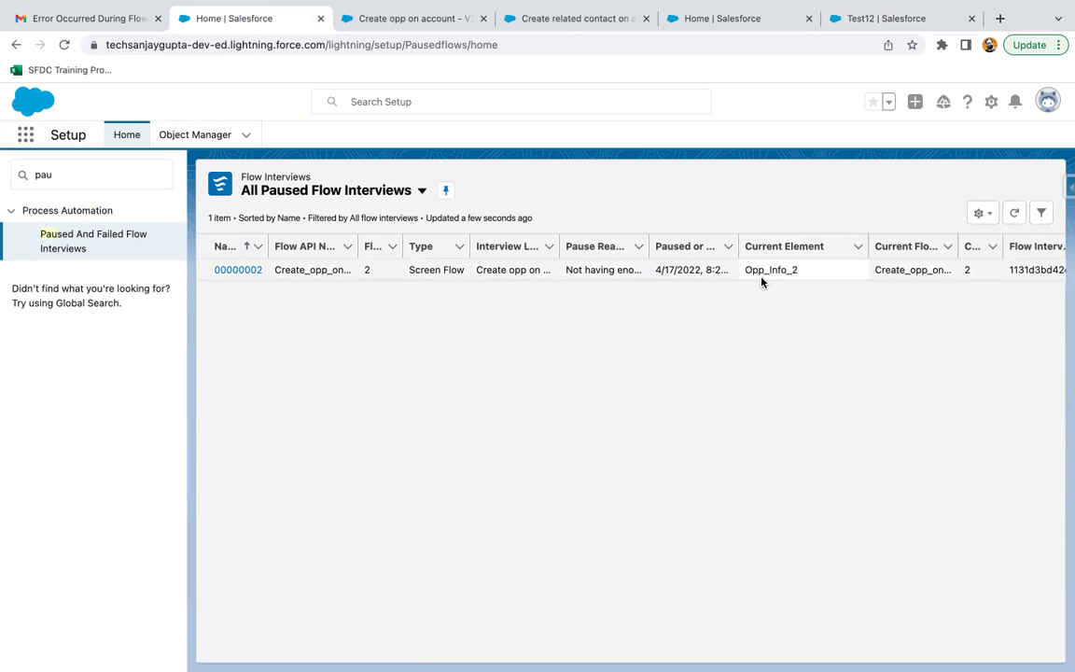
{"action": "left_click_drag", "start_coordinate": [403, 247], "coordinate": [483, 246]}
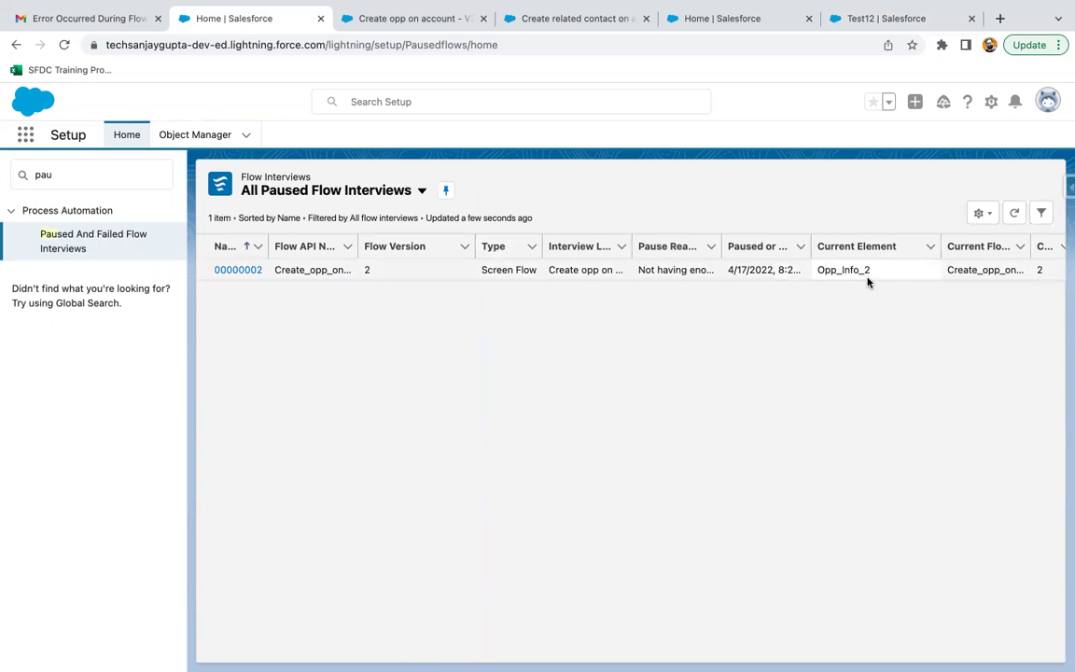
{"action": "scroll", "coordinate": [883, 424], "scroll_direction": "right", "scroll_amount": 3}
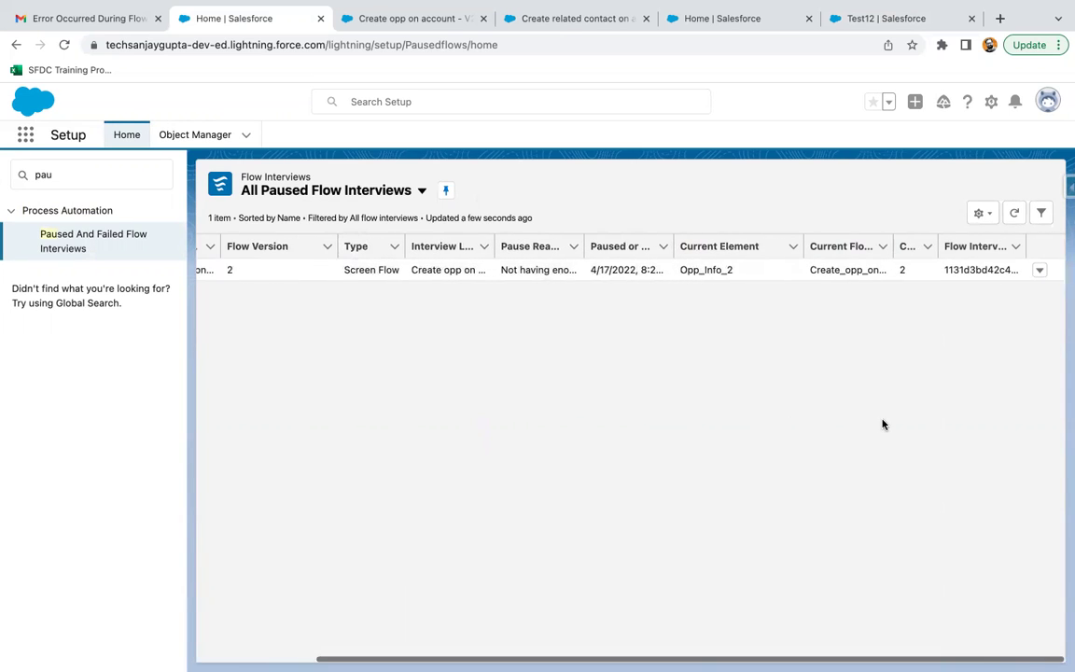
{"action": "left_click_drag", "start_coordinate": [933, 239], "coordinate": [1004, 240]}
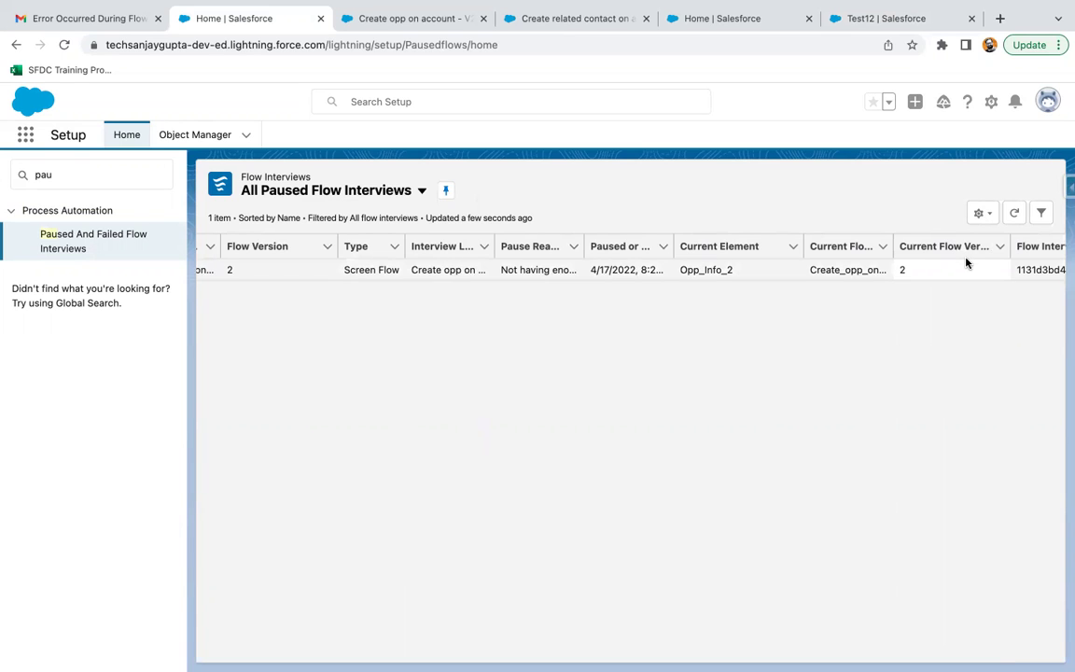
{"action": "scroll", "coordinate": [528, 350], "scroll_direction": "left", "scroll_amount": 2}
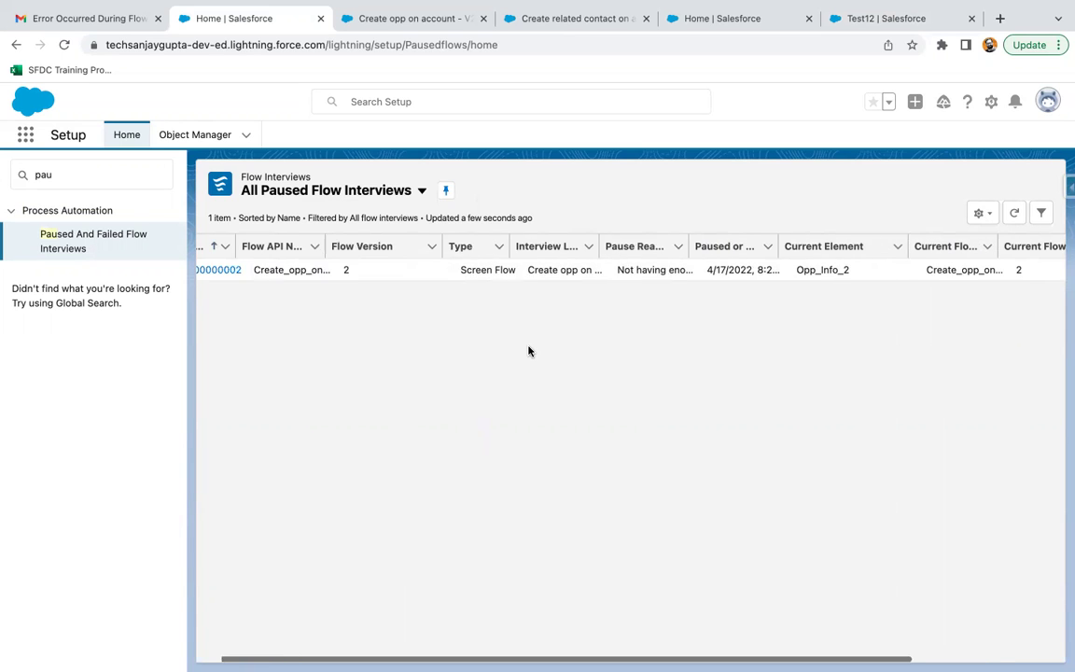
{"action": "scroll", "coordinate": [528, 350], "scroll_direction": "left", "scroll_amount": 1}
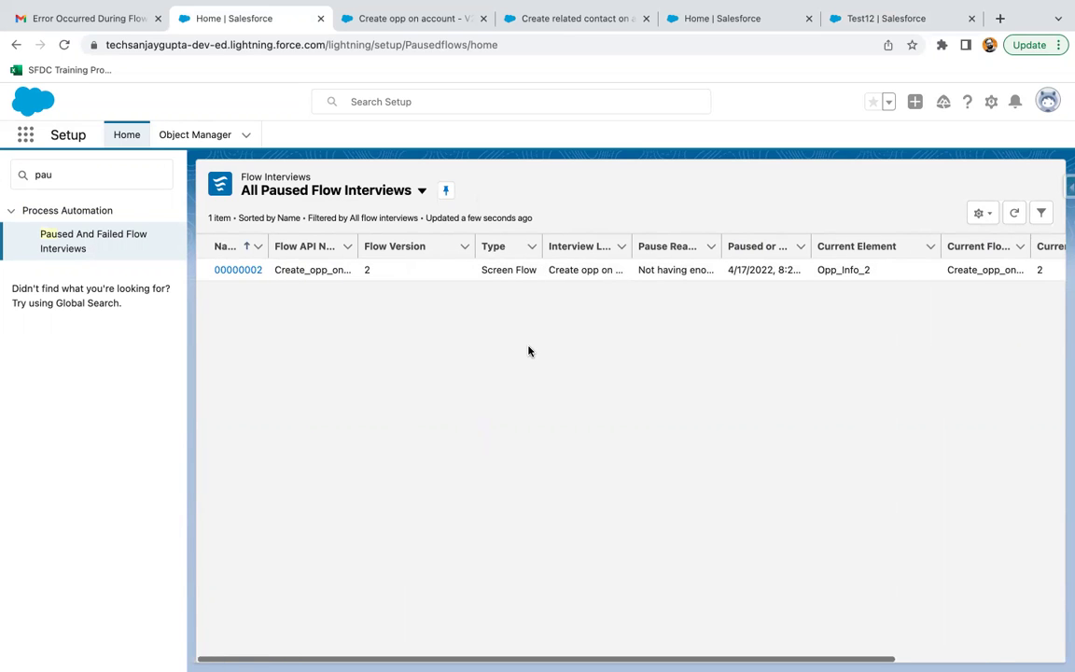
Open the paused Create opp on account interview and examine its pause reason, current element and flow version.
{"action": "left_click", "coordinate": [248, 271]}
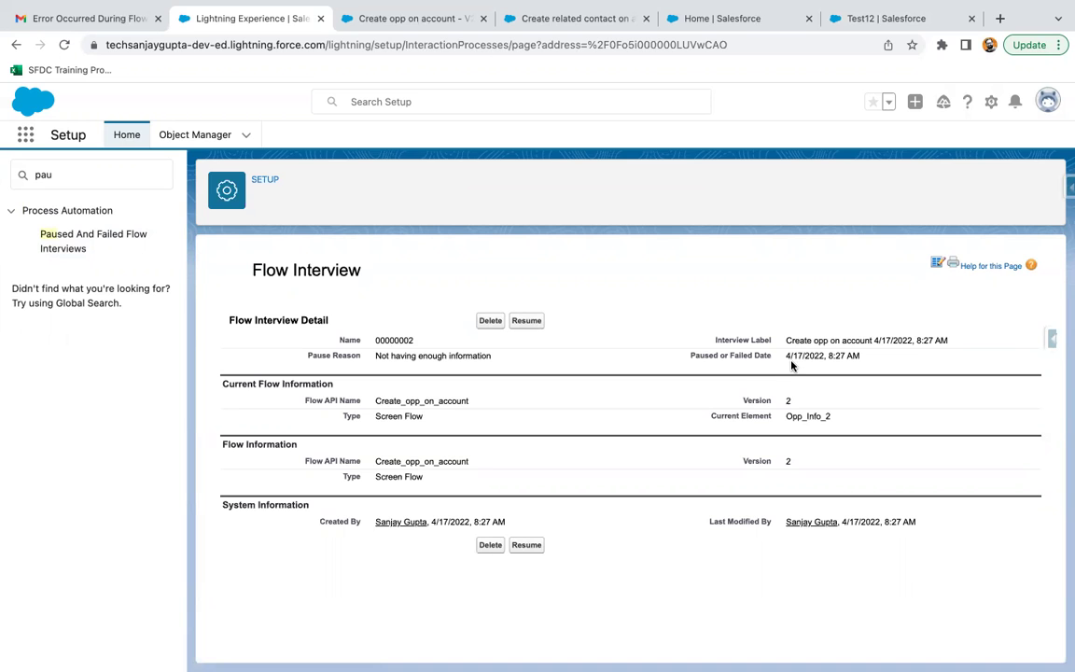
{"action": "scroll", "coordinate": [550, 423], "scroll_direction": "up", "scroll_amount": 5}
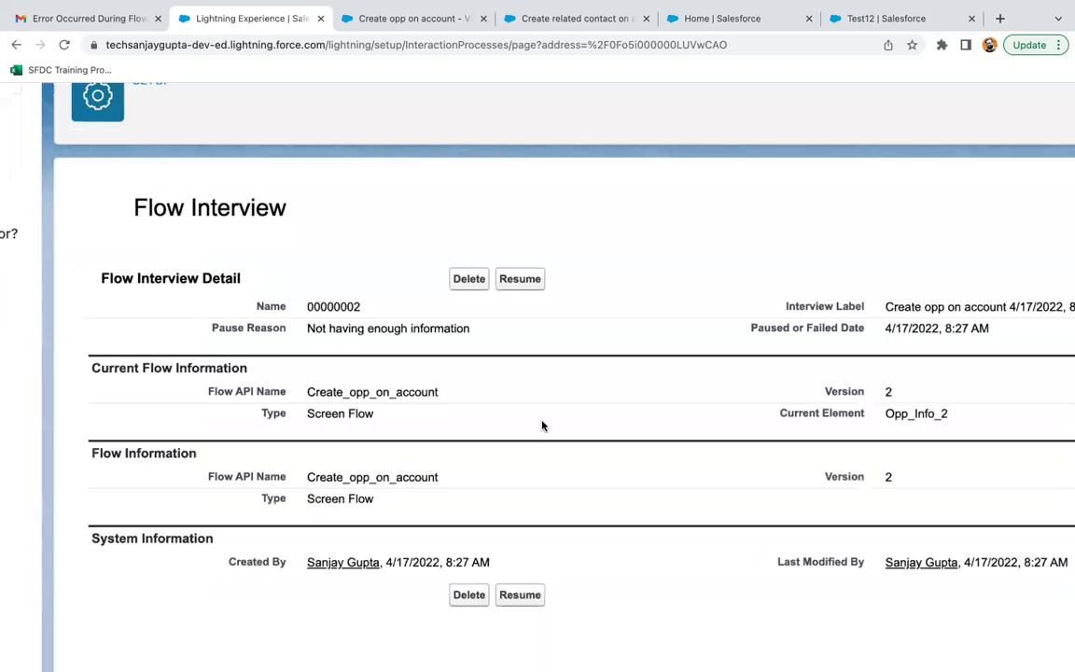
{"action": "scroll", "coordinate": [542, 426], "scroll_direction": "down", "scroll_amount": 1}
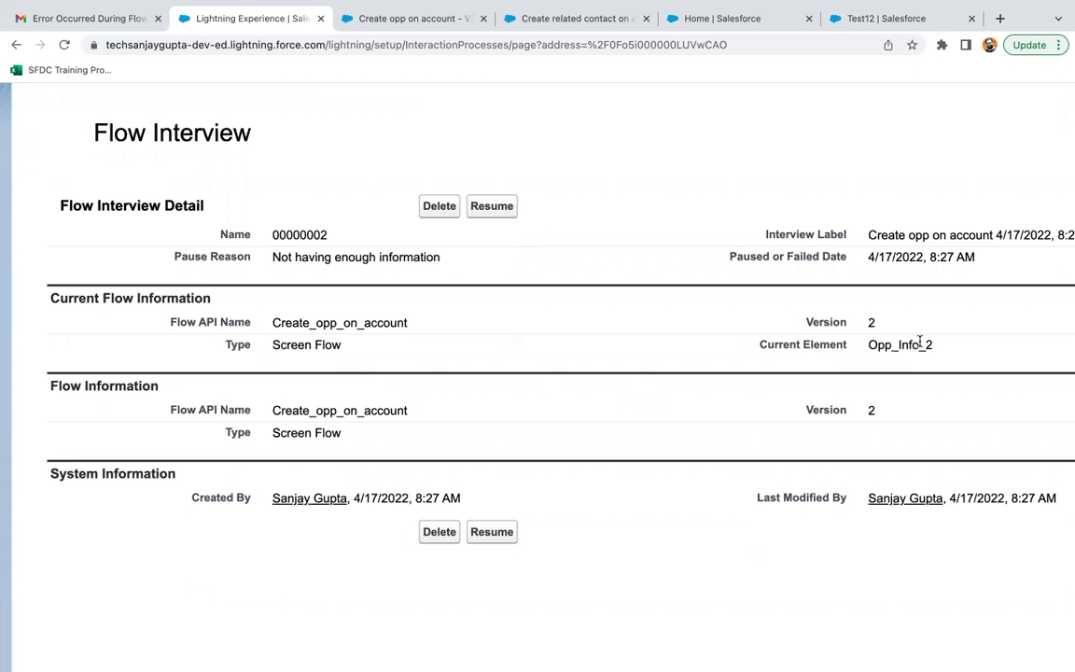
{"action": "scroll", "coordinate": [431, 397], "scroll_direction": "down", "scroll_amount": 1}
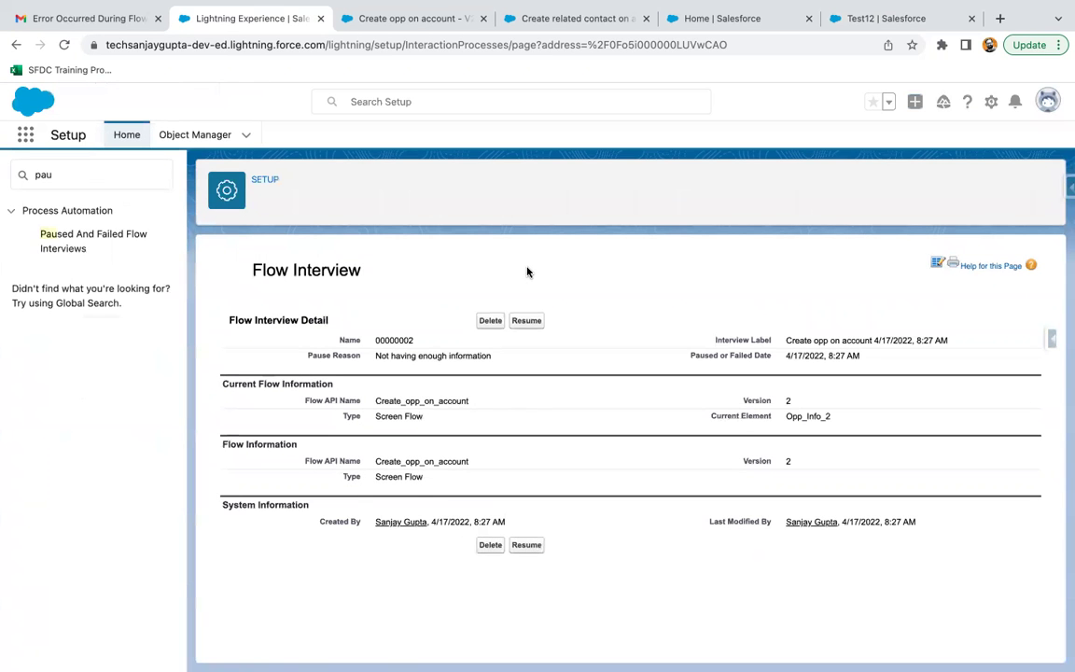
Resume the paused Create opp on account interview and set Stage Name to Prospecting.
{"action": "left_click", "coordinate": [527, 321]}
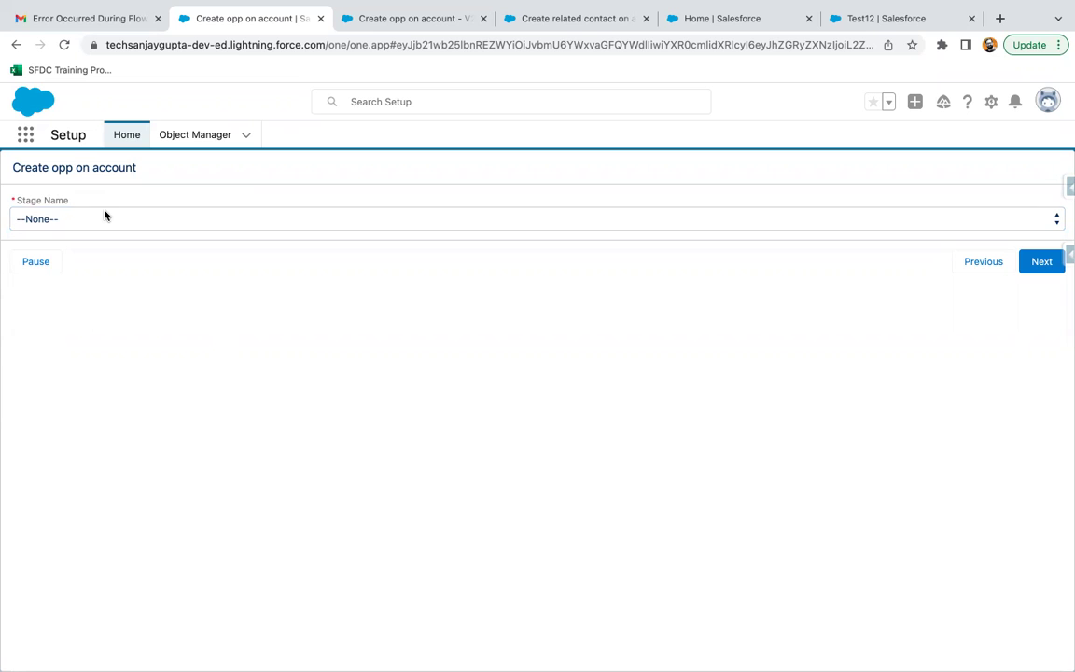
{"action": "left_click", "coordinate": [71, 219]}
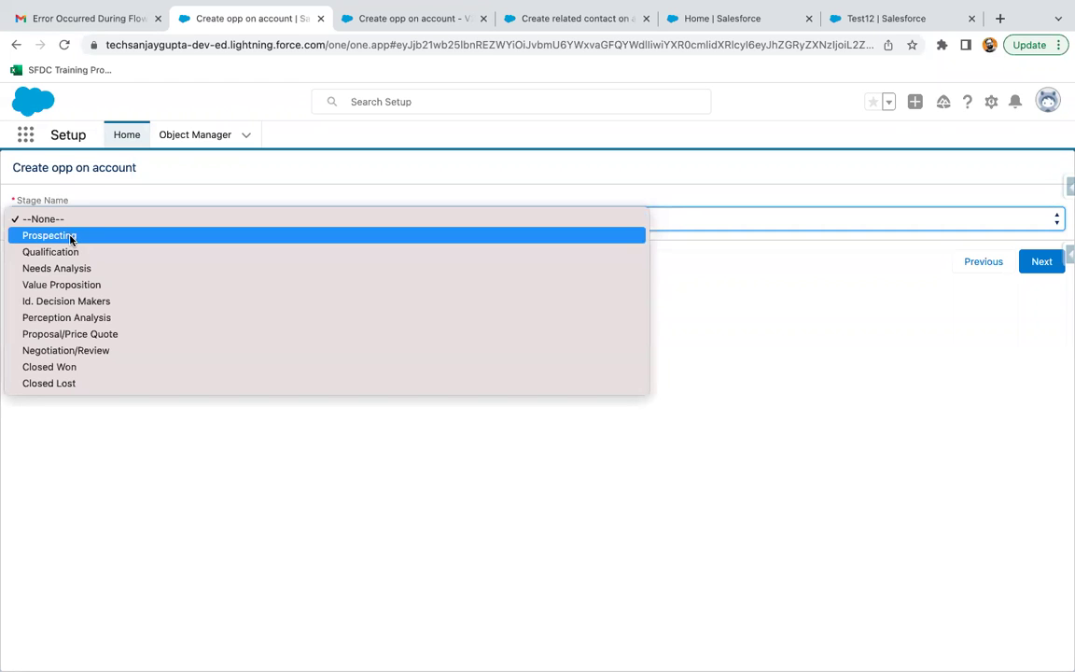
{"action": "left_click", "coordinate": [71, 236]}
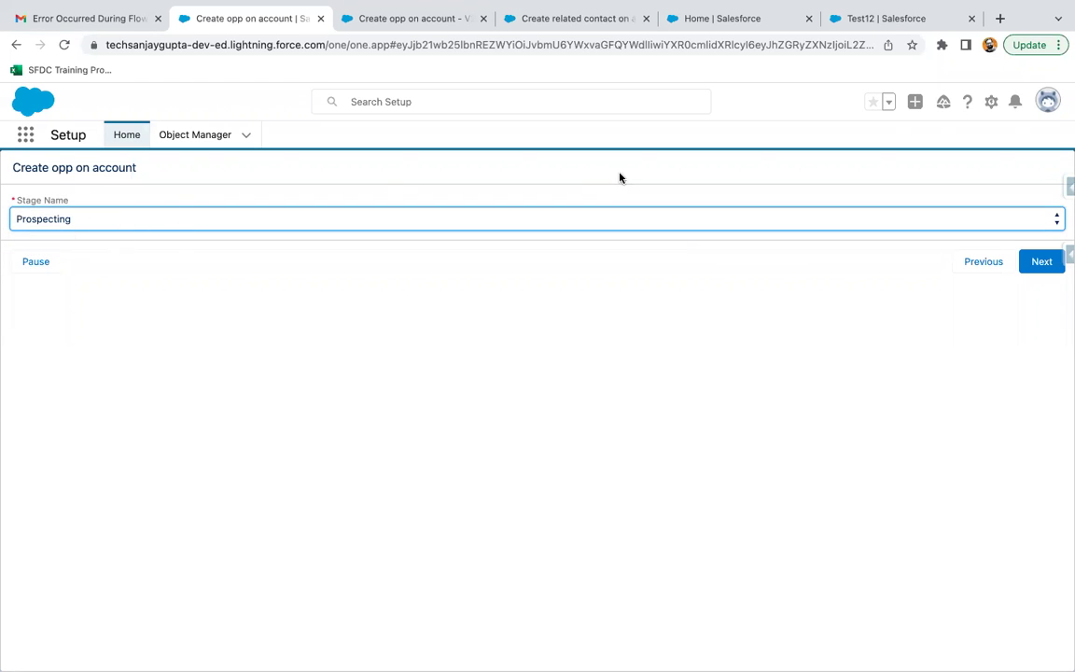
Check the Opportunities related list on the Test12 account and look over the open flow pages.
{"action": "left_click", "coordinate": [866, 21]}
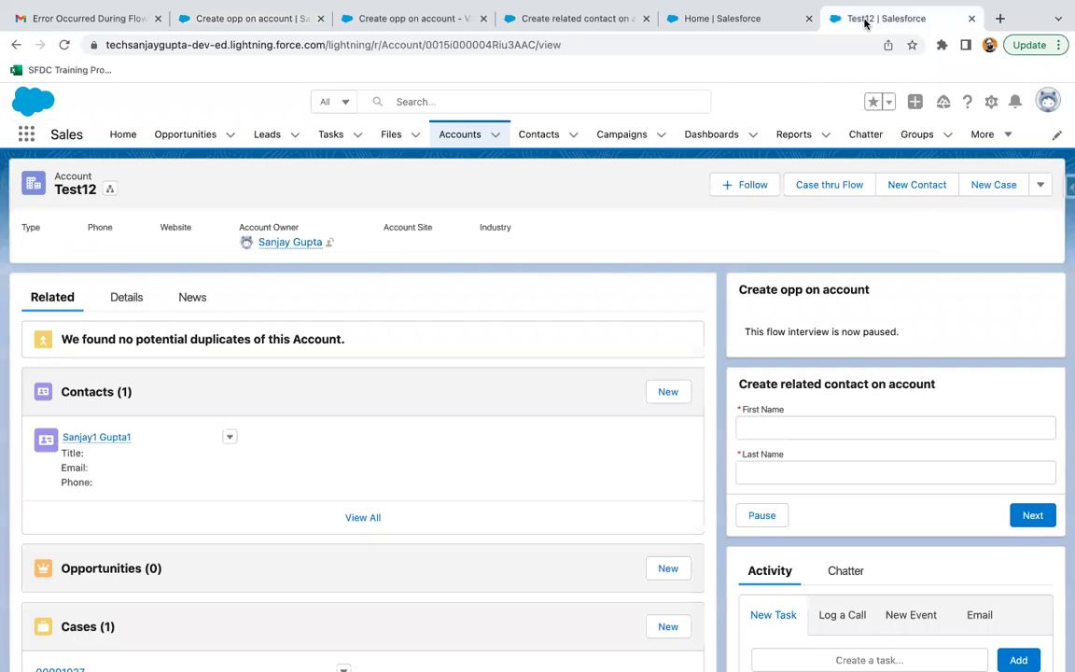
{"action": "scroll", "coordinate": [158, 476], "scroll_direction": "down", "scroll_amount": 3}
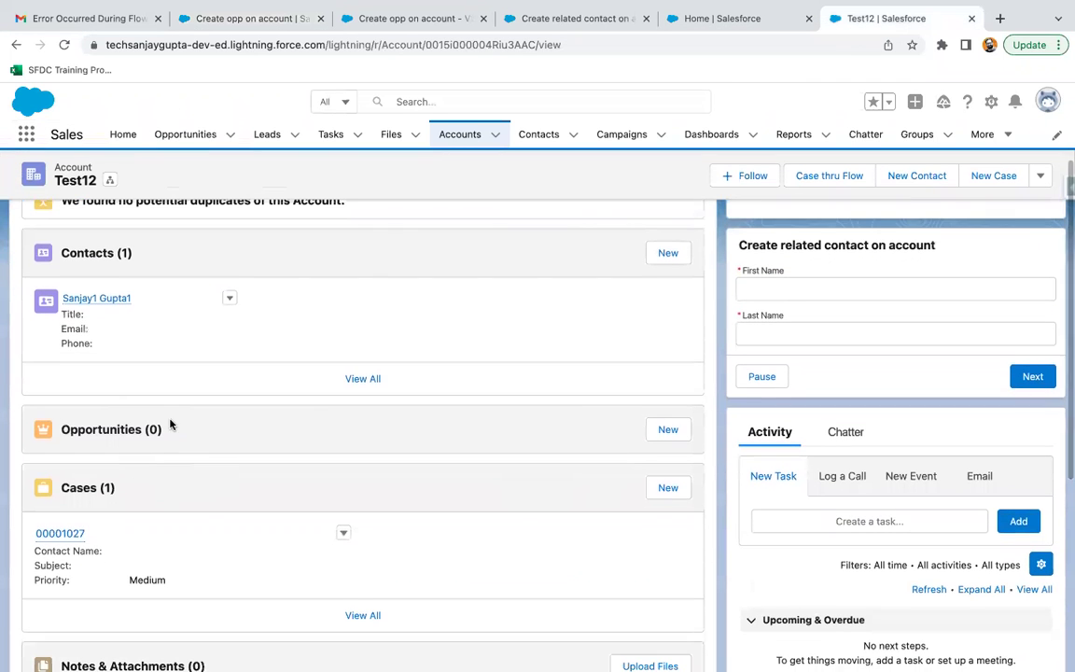
{"action": "left_click", "coordinate": [541, 18]}
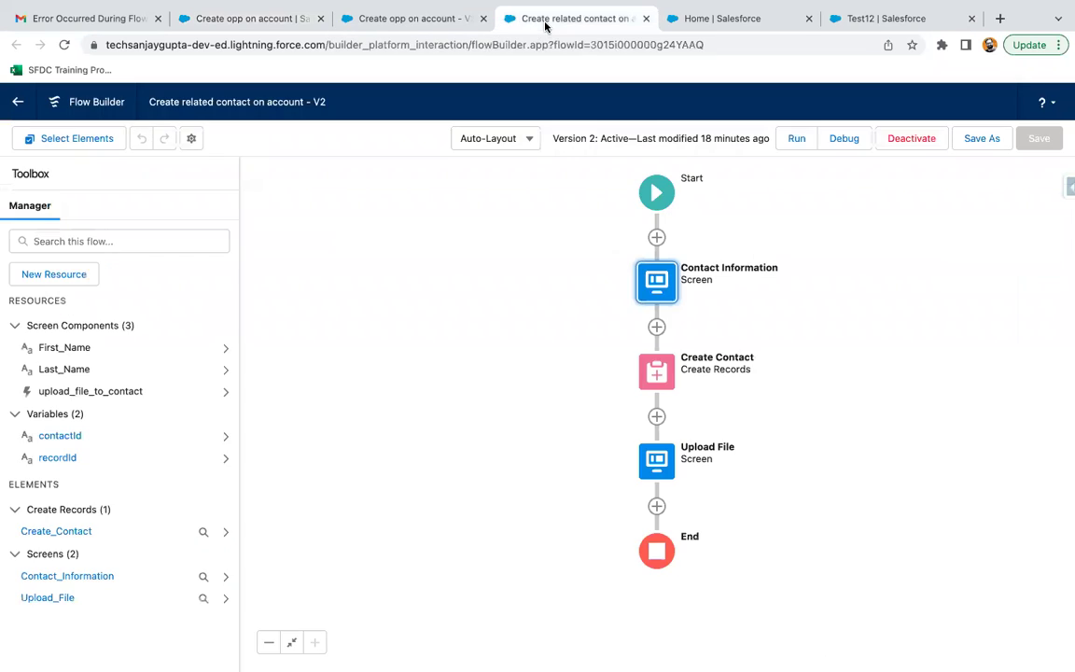
{"action": "left_click", "coordinate": [695, 17]}
{"action": "left_click", "coordinate": [364, 18]}
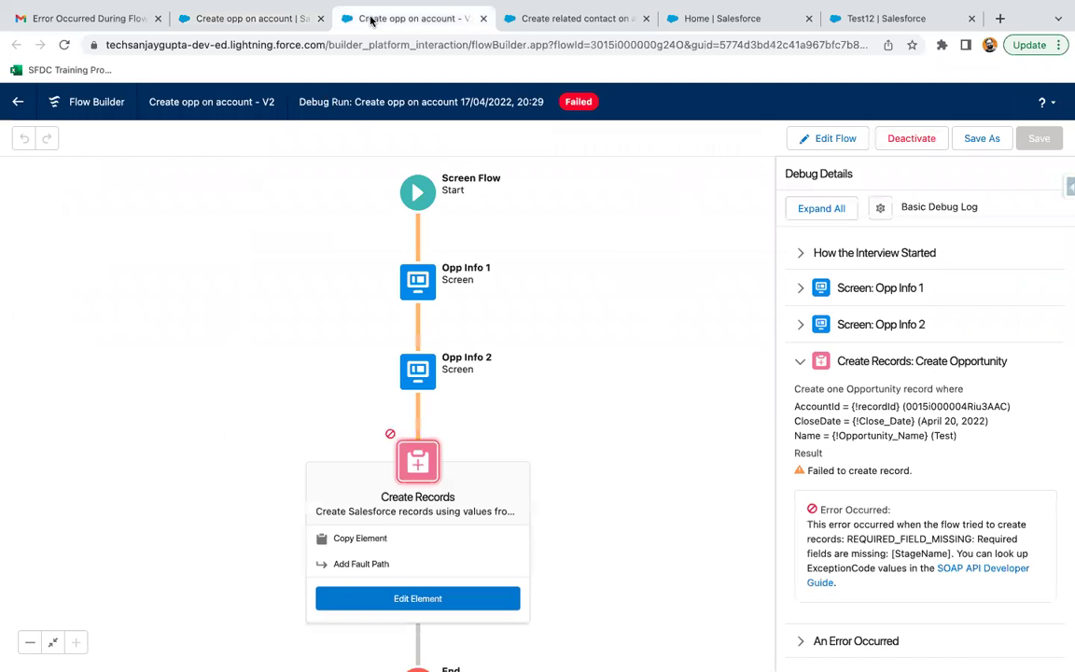
Return to the resumed Create opp on account flow and submit its Stage Name screen.
{"action": "left_click", "coordinate": [271, 30]}
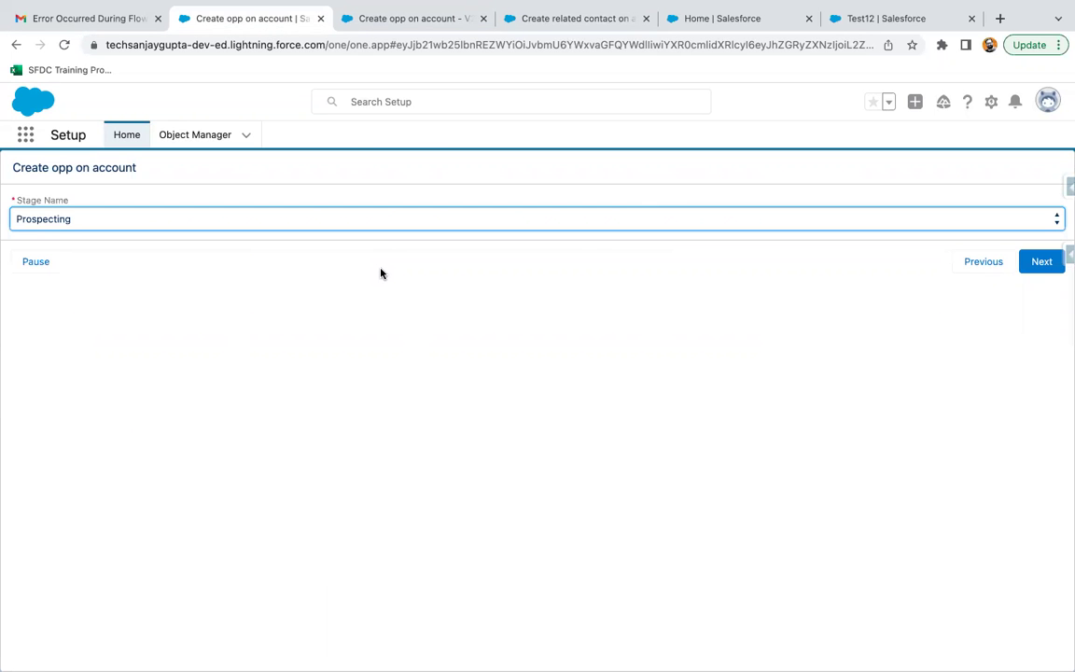
{"action": "left_click", "coordinate": [1041, 263]}
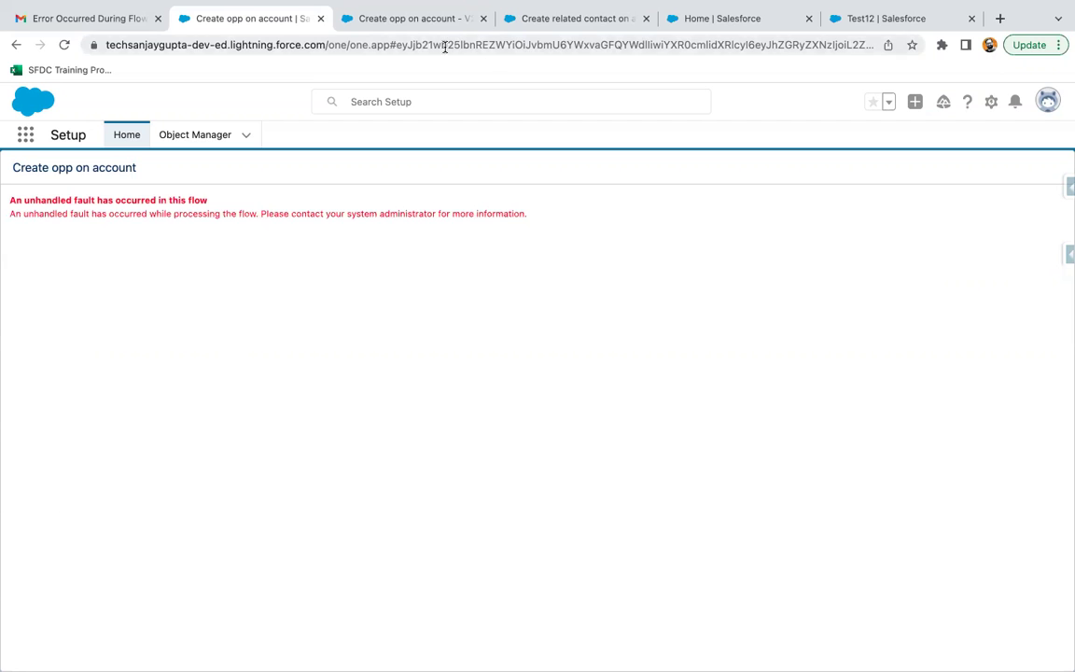
Return to Paused And Failed Flow Interviews in Setup and show the All Failed Flow Interviews list.
{"action": "left_click", "coordinate": [437, 20]}
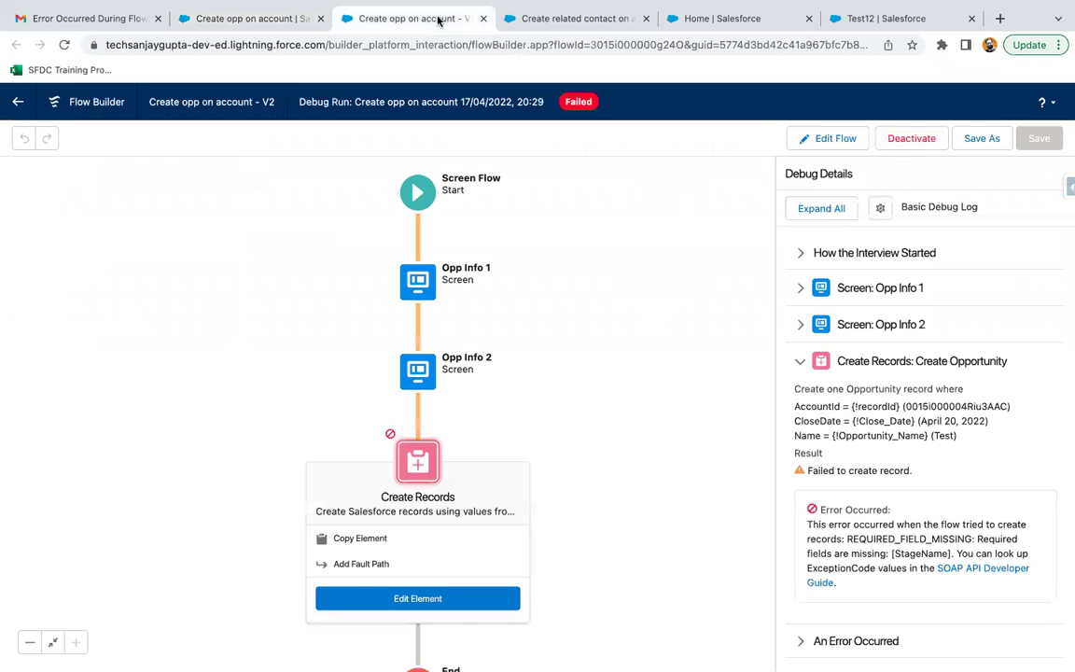
{"action": "left_click", "coordinate": [277, 20]}
{"action": "left_click", "coordinate": [16, 46]}
{"action": "left_click", "coordinate": [78, 240]}
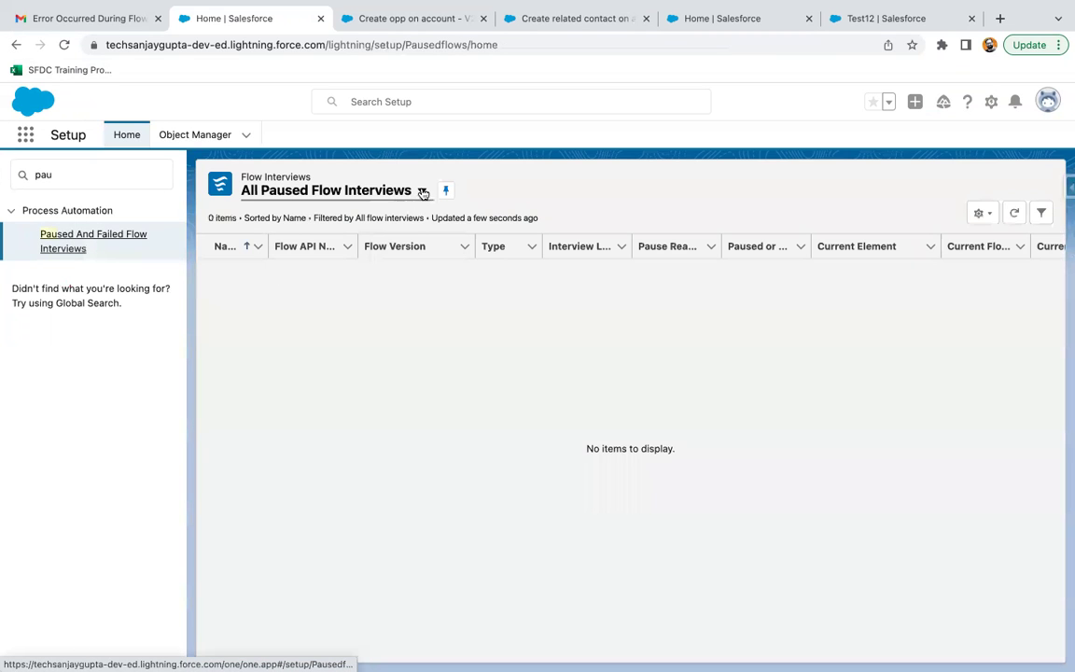
{"action": "left_click", "coordinate": [421, 190]}
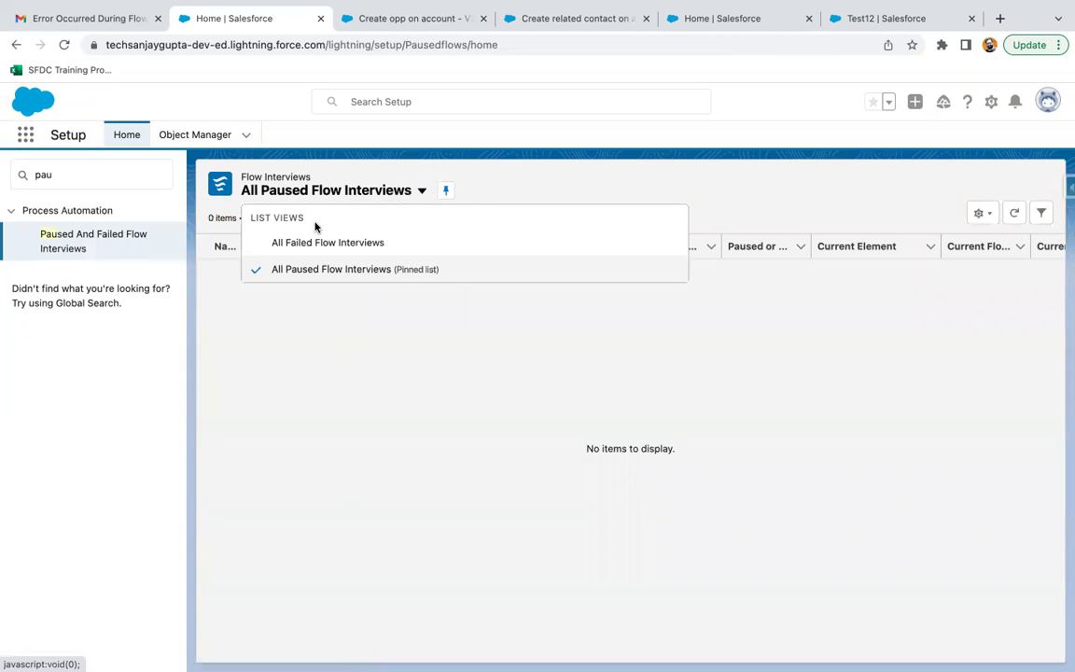
{"action": "left_click", "coordinate": [311, 243]}
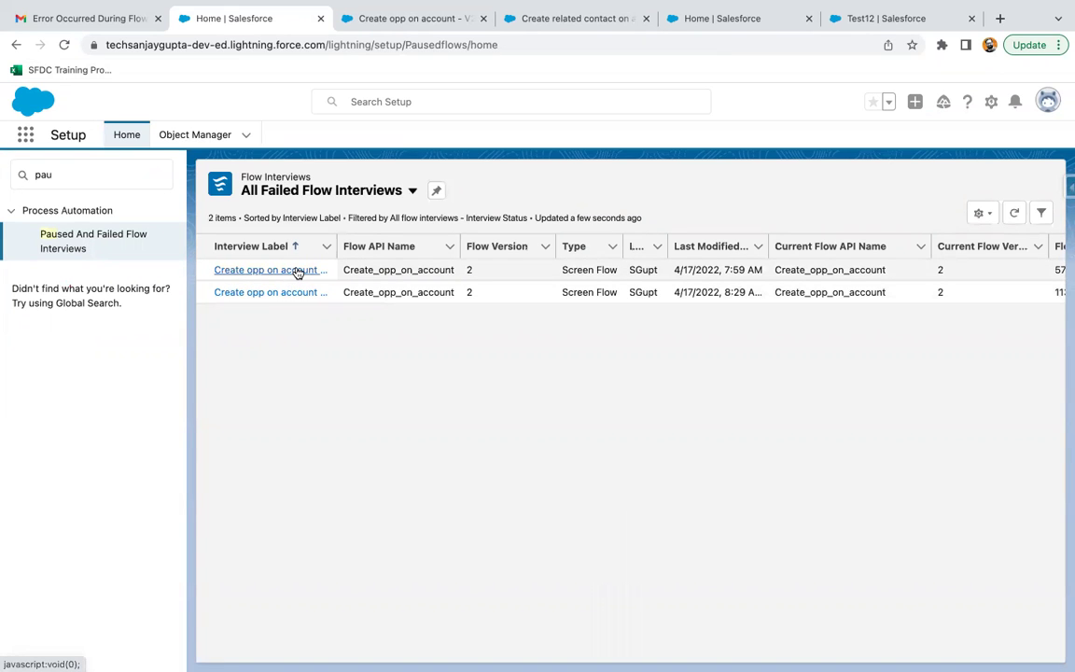
Look across the failed interview columns and open the first Create opp on account interview in Flow Builder.
{"action": "scroll", "coordinate": [475, 360], "scroll_direction": "right", "scroll_amount": 5}
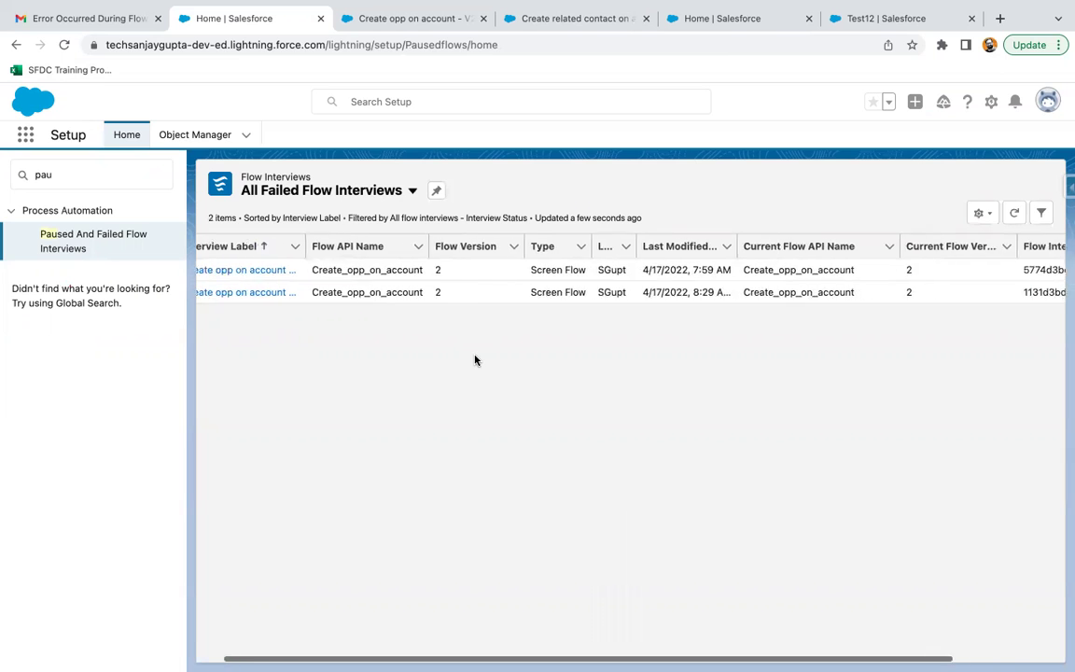
{"action": "scroll", "coordinate": [429, 295], "scroll_direction": "left", "scroll_amount": 5}
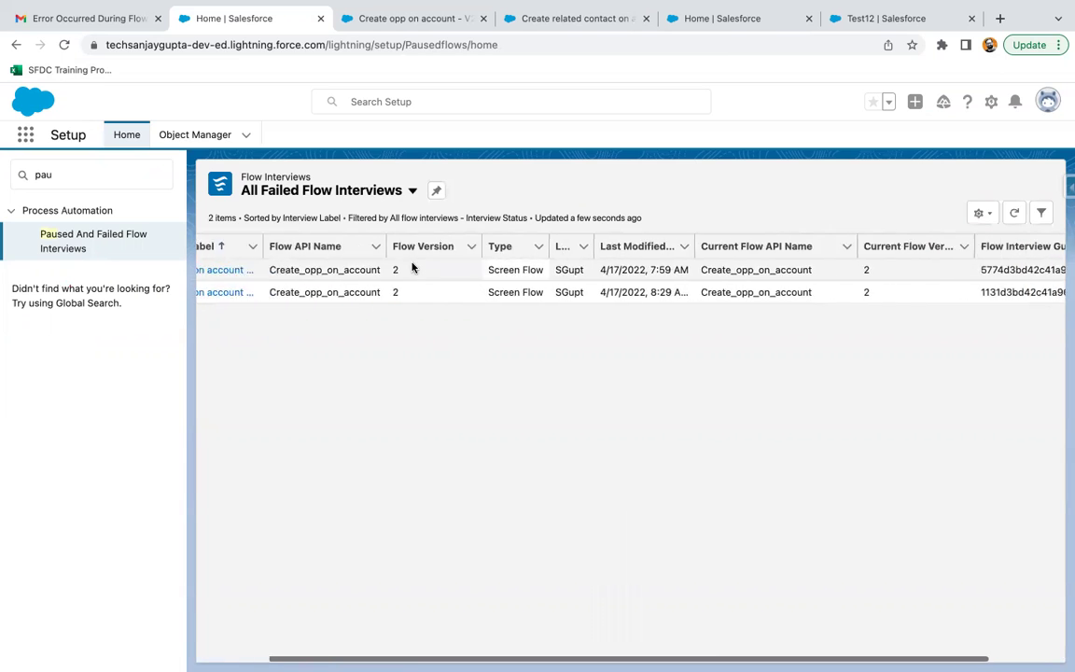
{"action": "left_click", "coordinate": [303, 271]}
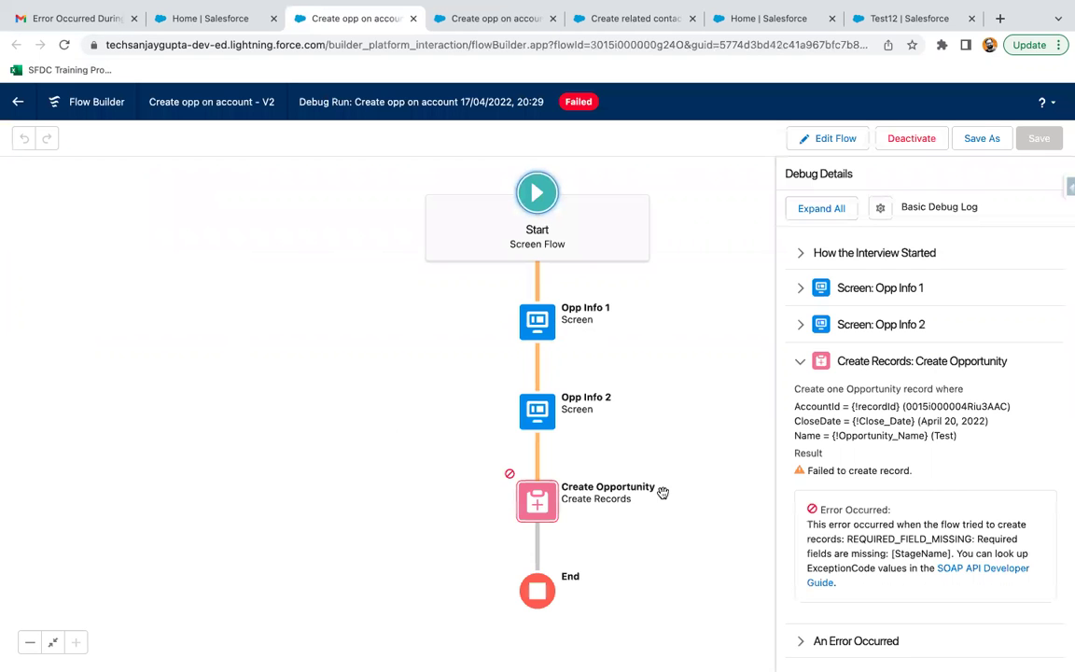
Put the already open Create opp on account flow into edit mode and open the Create Opportunity element's field values.
{"action": "left_click", "coordinate": [504, 20]}
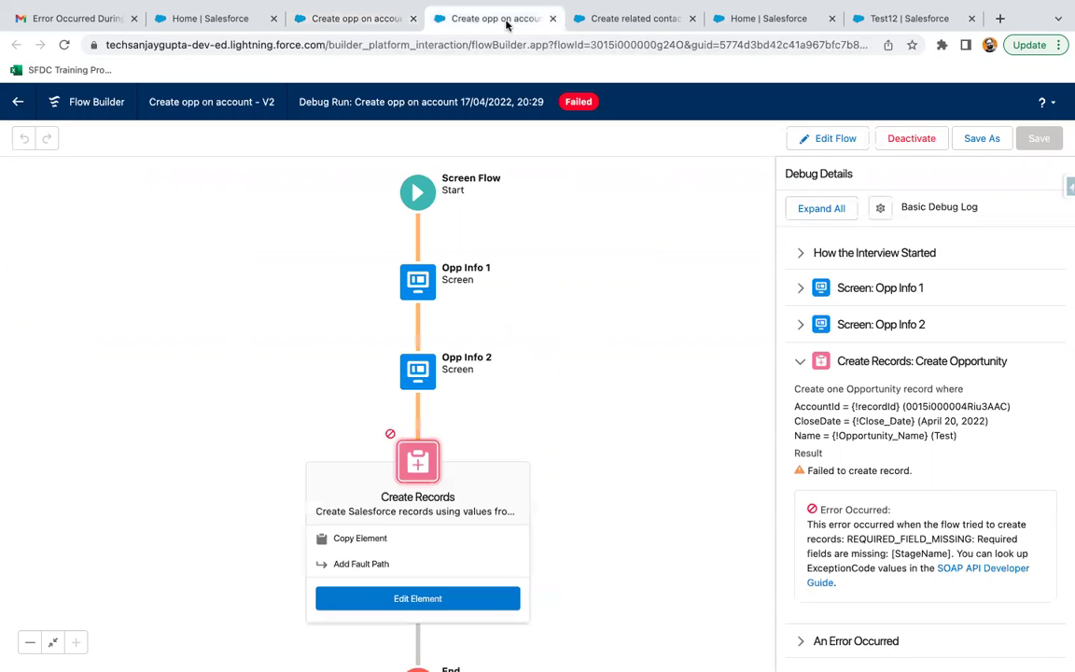
{"action": "left_click", "coordinate": [605, 27]}
{"action": "left_click", "coordinate": [509, 19]}
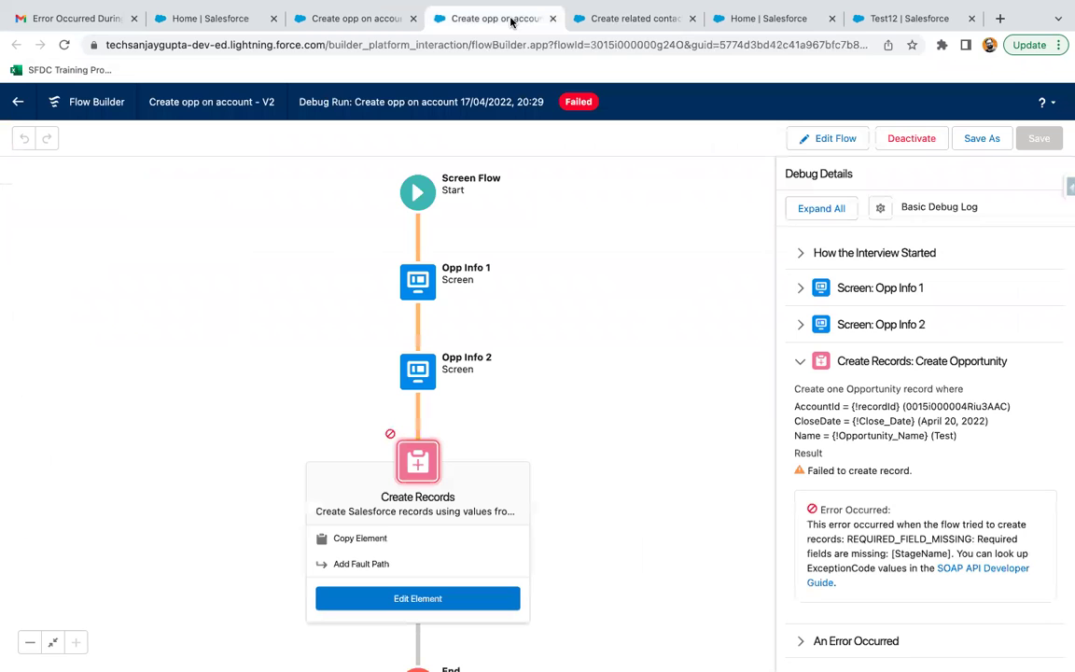
{"action": "left_click", "coordinate": [826, 138]}
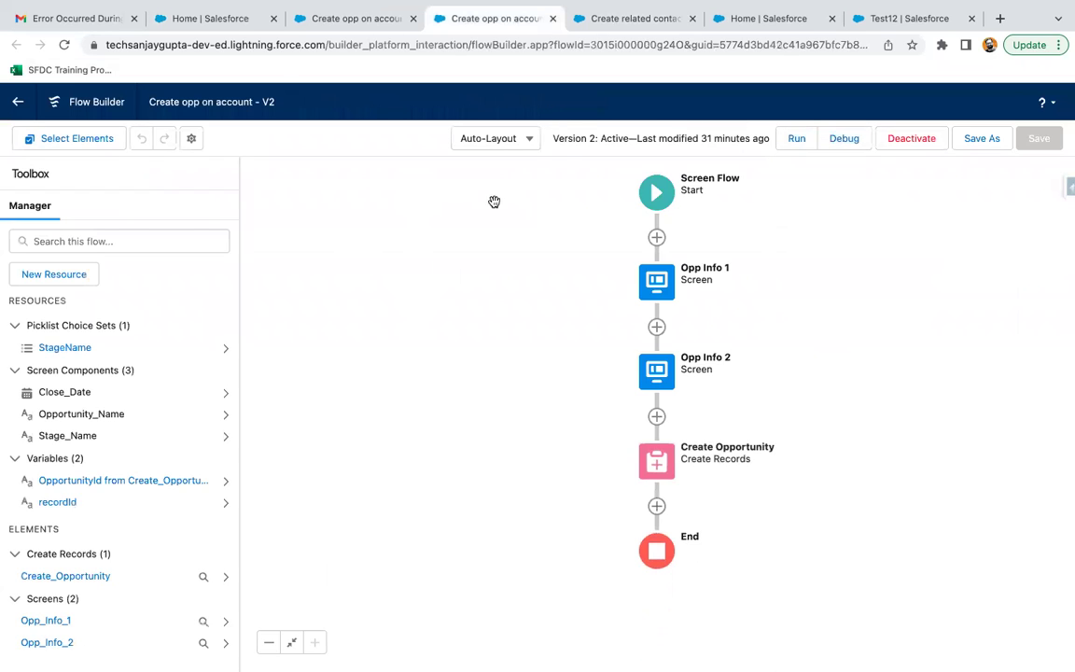
{"action": "left_click", "coordinate": [653, 456]}
{"action": "left_click", "coordinate": [657, 623]}
{"action": "scroll", "coordinate": [456, 496], "scroll_direction": "down", "scroll_amount": 2}
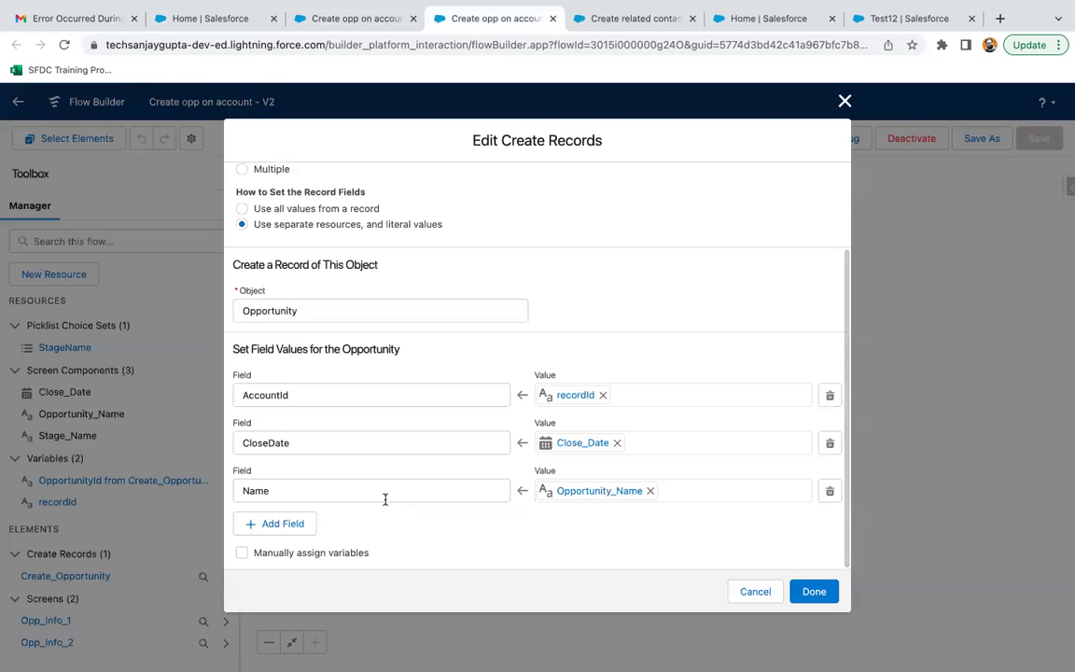
Add the StageName field to the Create Opportunity element, set its value to the Stage_Name screen component, and finish editing.
{"action": "left_click", "coordinate": [277, 523]}
{"action": "type", "text": "stage"}
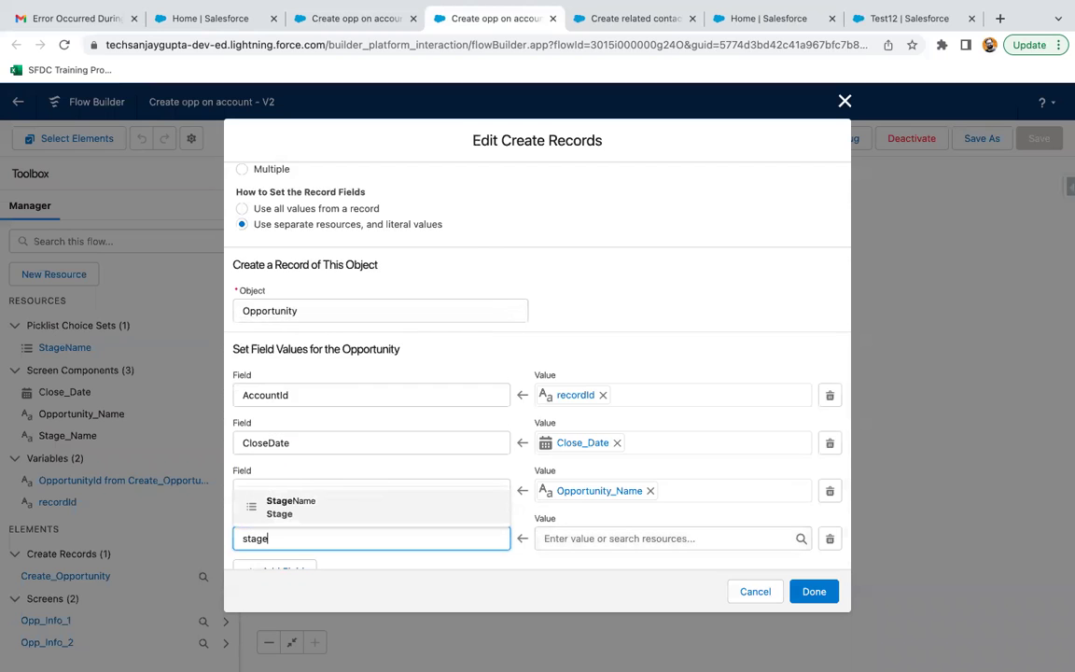
{"action": "left_click", "coordinate": [349, 501]}
{"action": "left_click", "coordinate": [606, 538]}
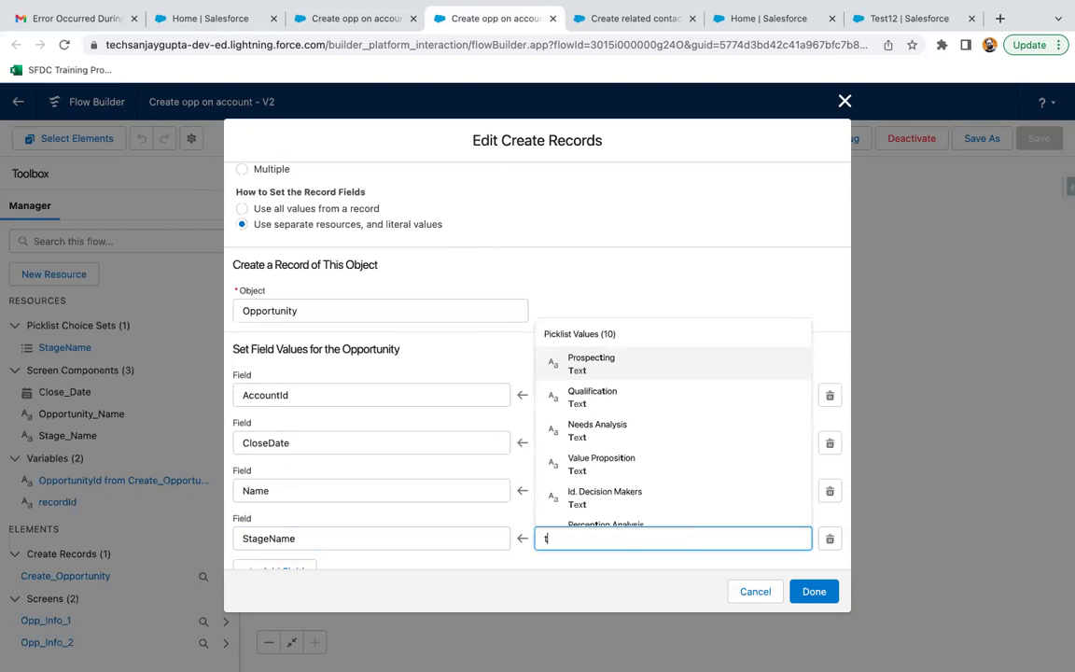
{"action": "type", "text": "stage"}
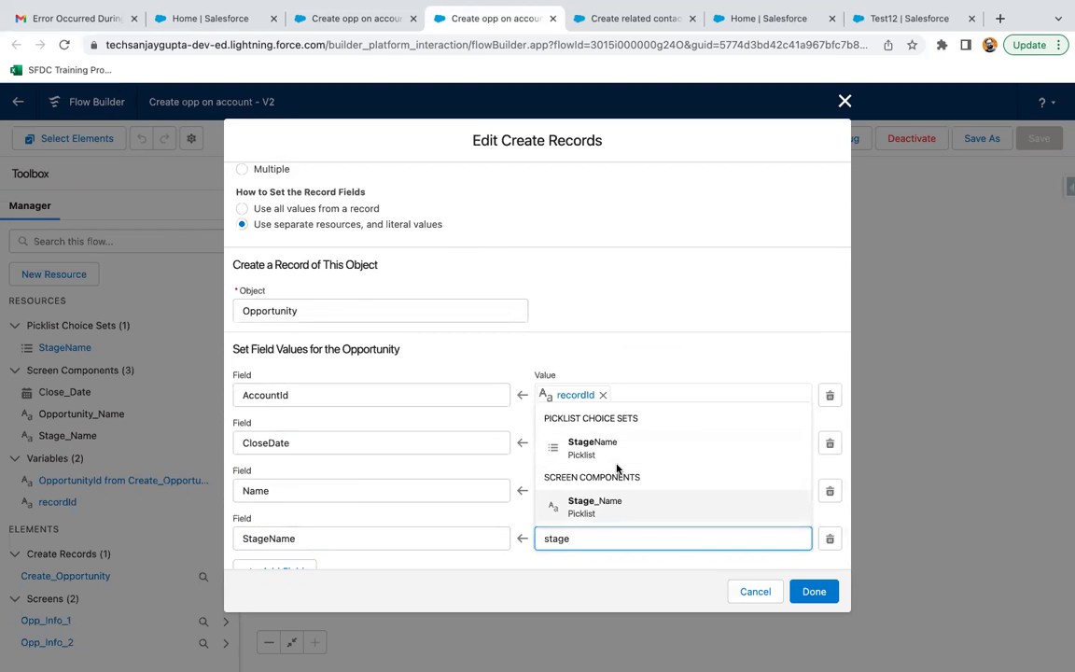
{"action": "left_click", "coordinate": [612, 504]}
{"action": "left_click", "coordinate": [816, 591]}
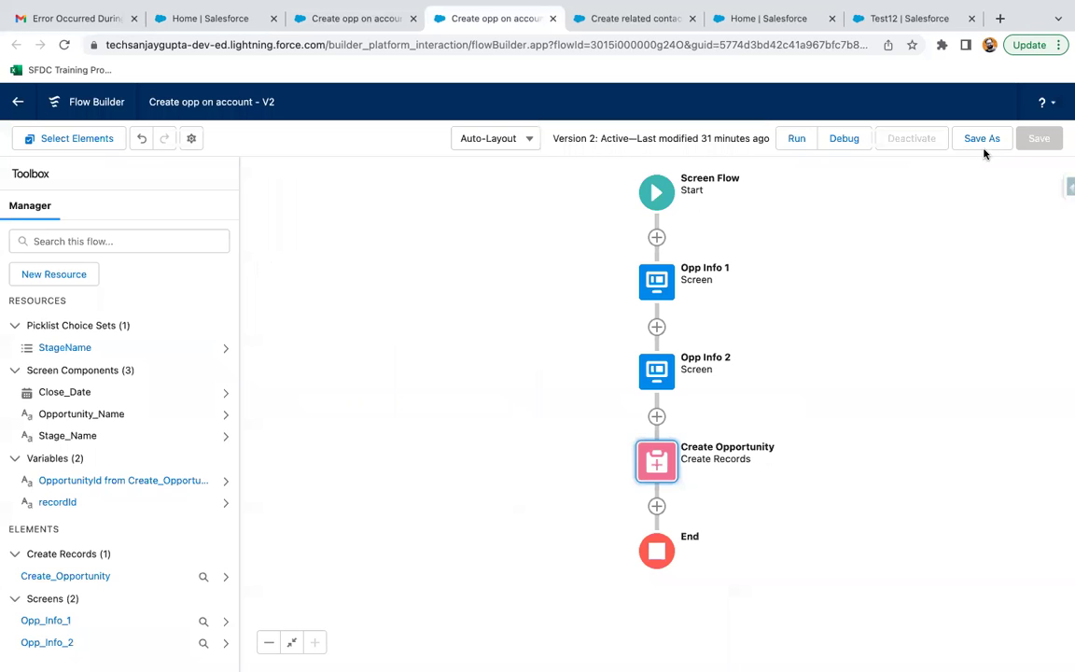
Save the Create opp on account flow as a new version and activate it.
{"action": "left_click", "coordinate": [983, 142]}
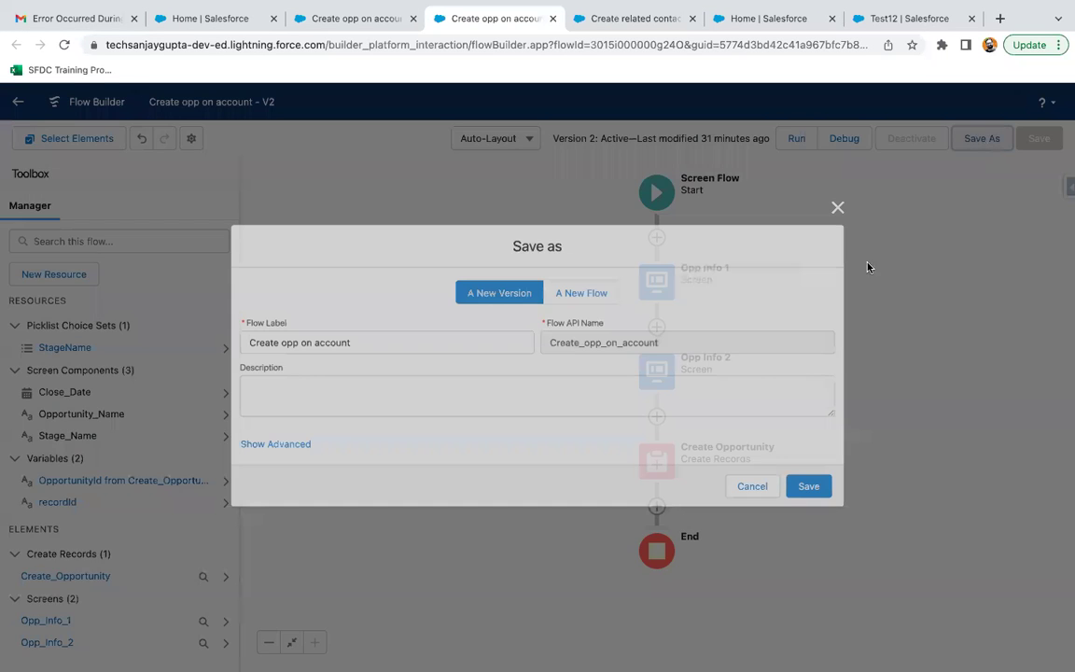
{"action": "left_click", "coordinate": [814, 491]}
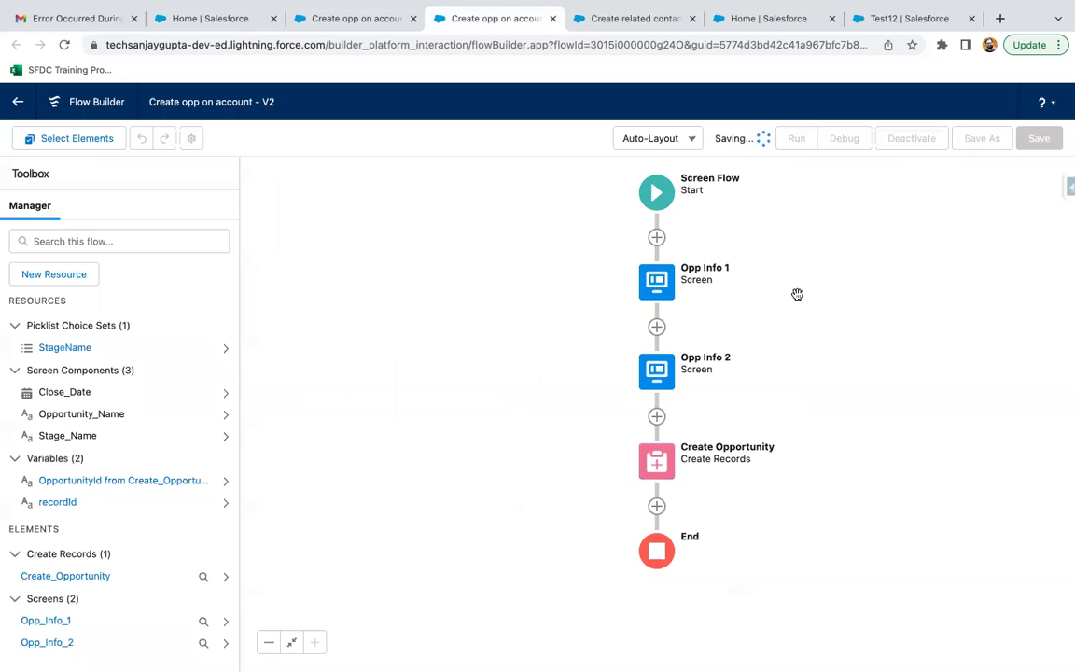
{"action": "left_click", "coordinate": [915, 140]}
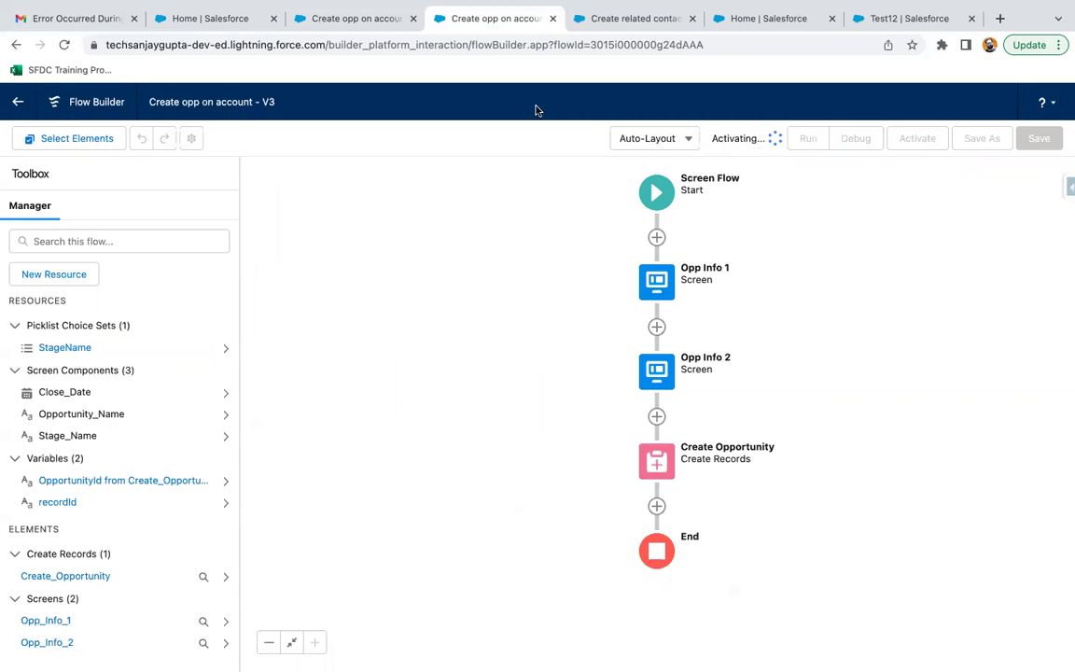
Reload the Test12 account, submit Create opp on account with name Test and close date Apr 19, 2022, and pause it with reason Demo.
{"action": "left_click", "coordinate": [867, 28]}
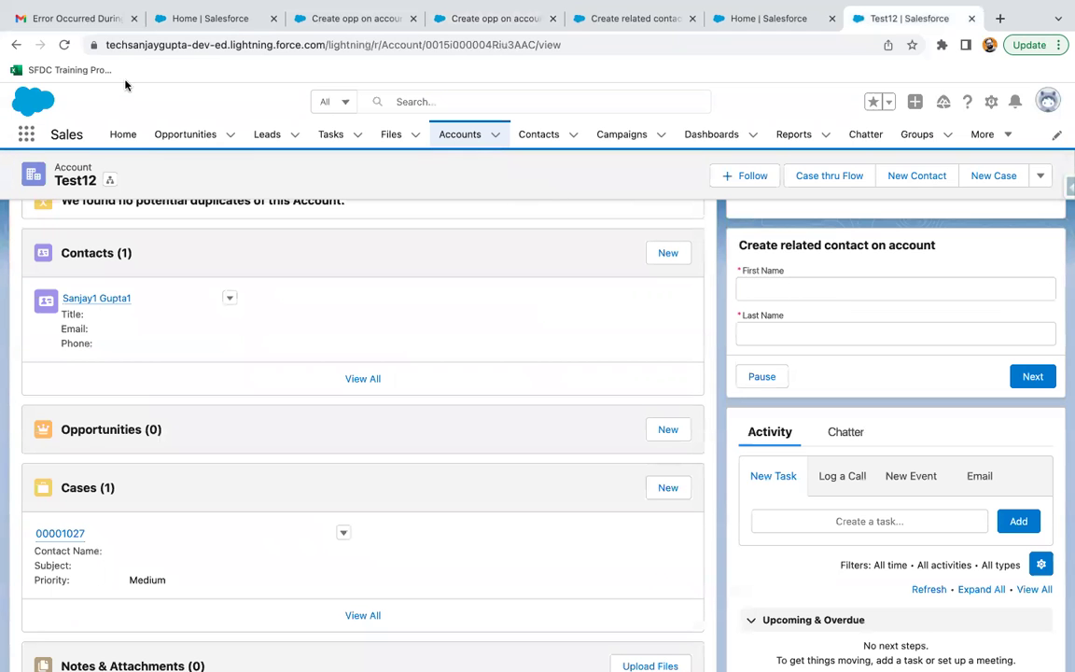
{"action": "left_click", "coordinate": [63, 45]}
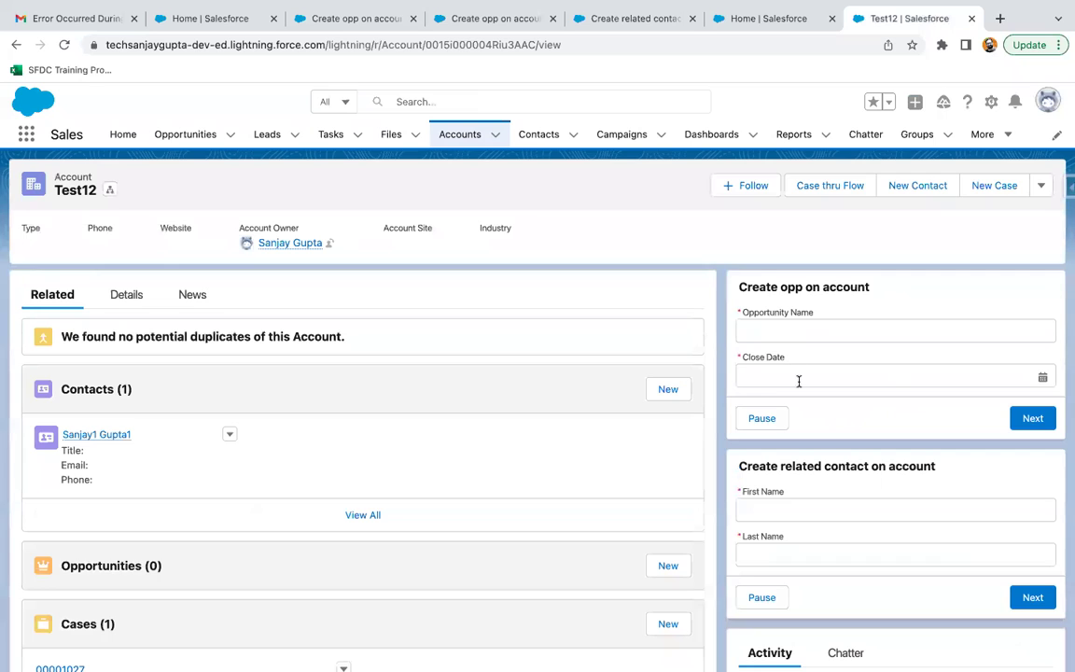
{"action": "left_click", "coordinate": [803, 333]}
{"action": "left_click", "coordinate": [798, 363]}
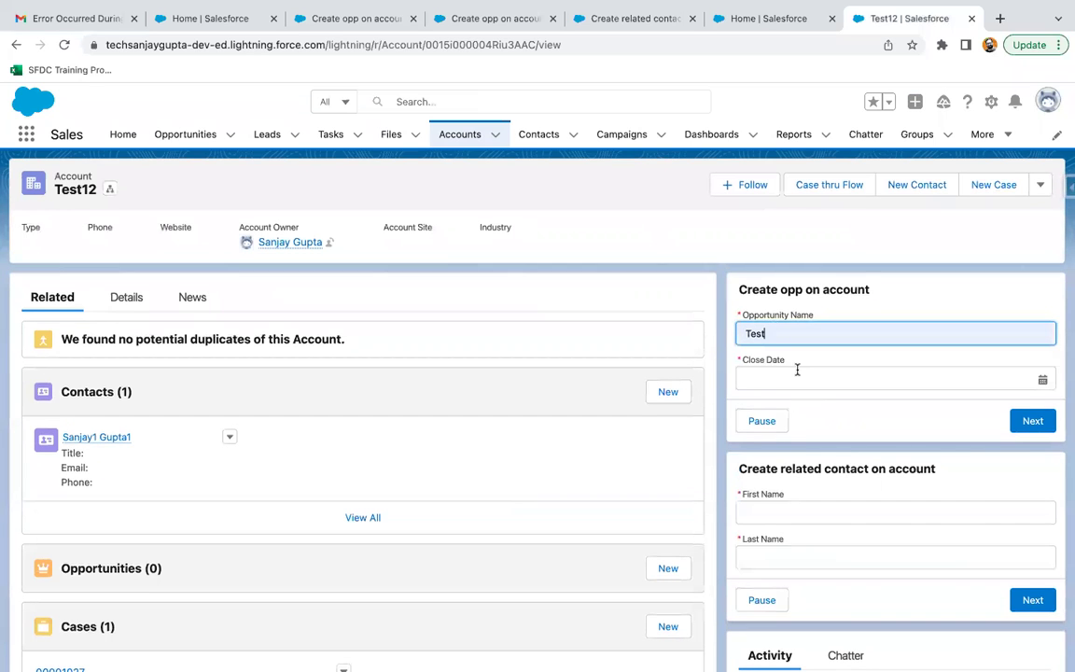
{"action": "left_click", "coordinate": [801, 375]}
{"action": "left_click", "coordinate": [920, 549]}
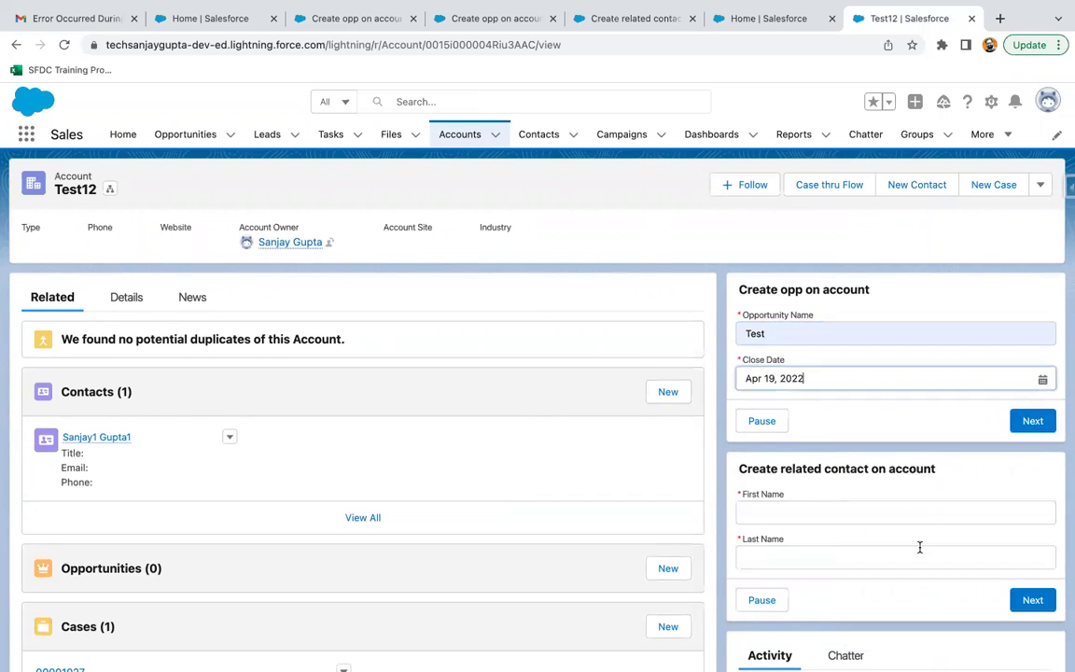
{"action": "left_click", "coordinate": [1032, 421]}
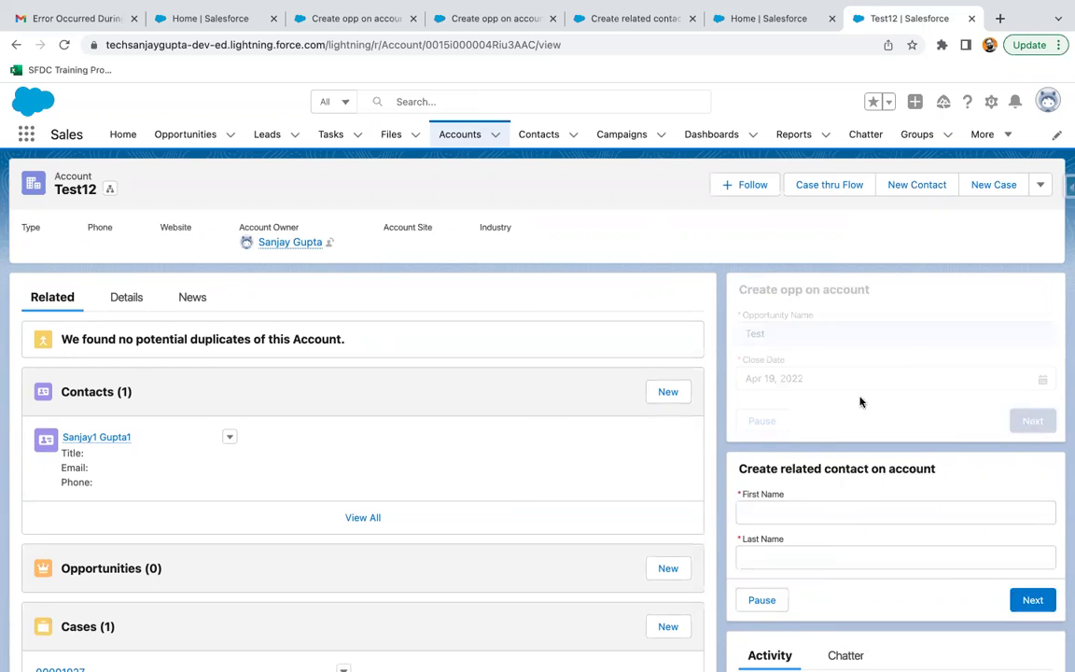
{"action": "left_click", "coordinate": [763, 375]}
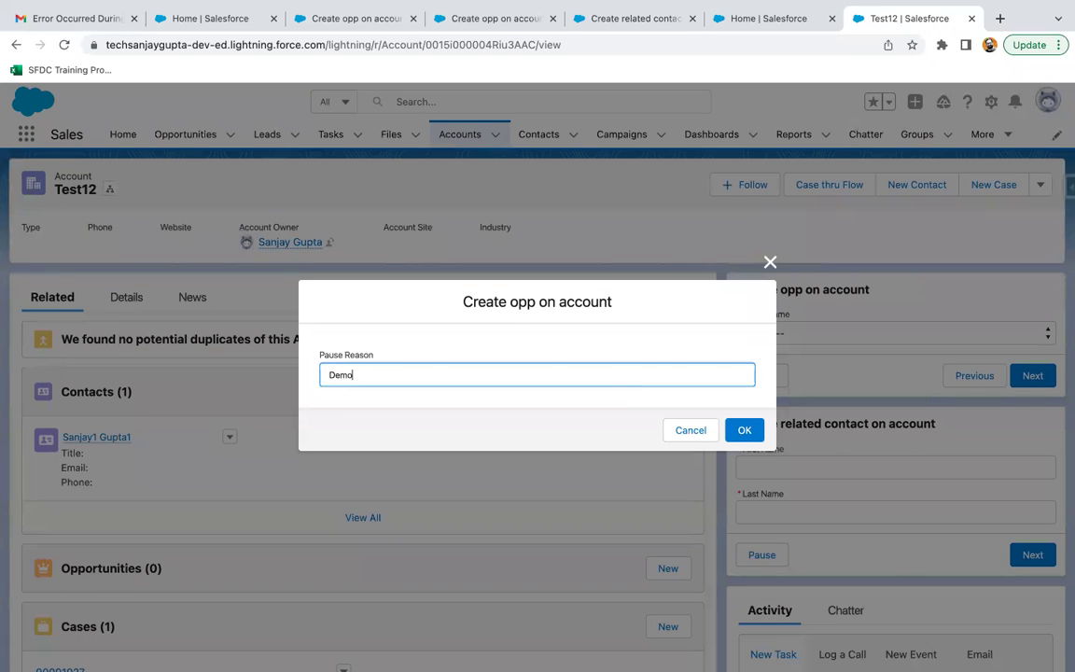
{"action": "left_click", "coordinate": [732, 430]}
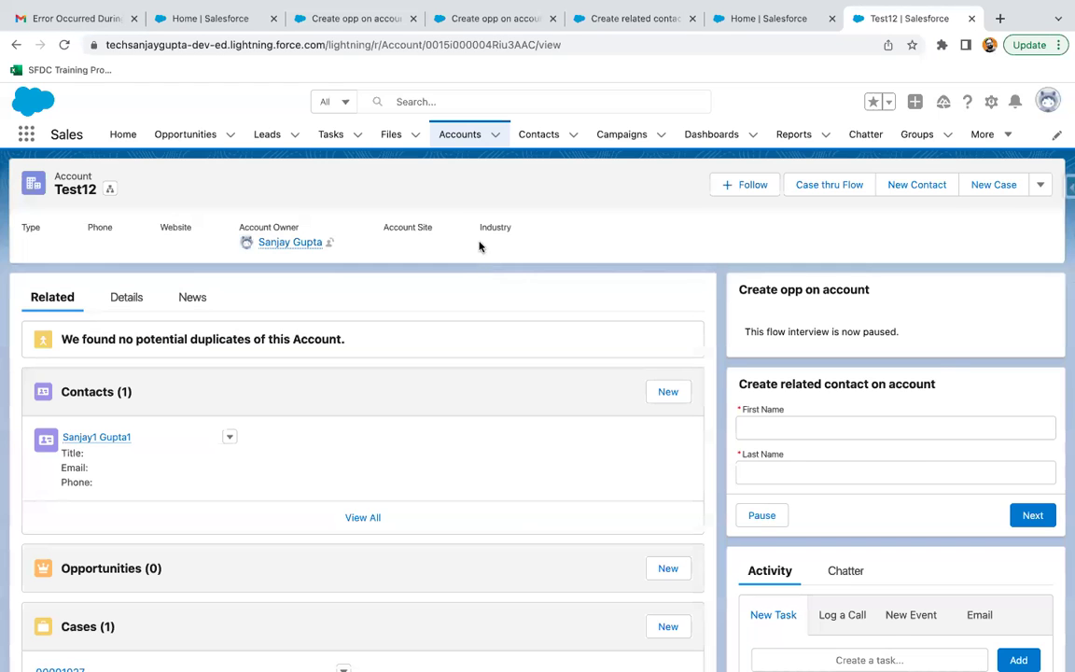
Close the failed debug run, then reload the flow interviews list in Setup and open the paused interview with reason Demo.
{"action": "left_click", "coordinate": [344, 28]}
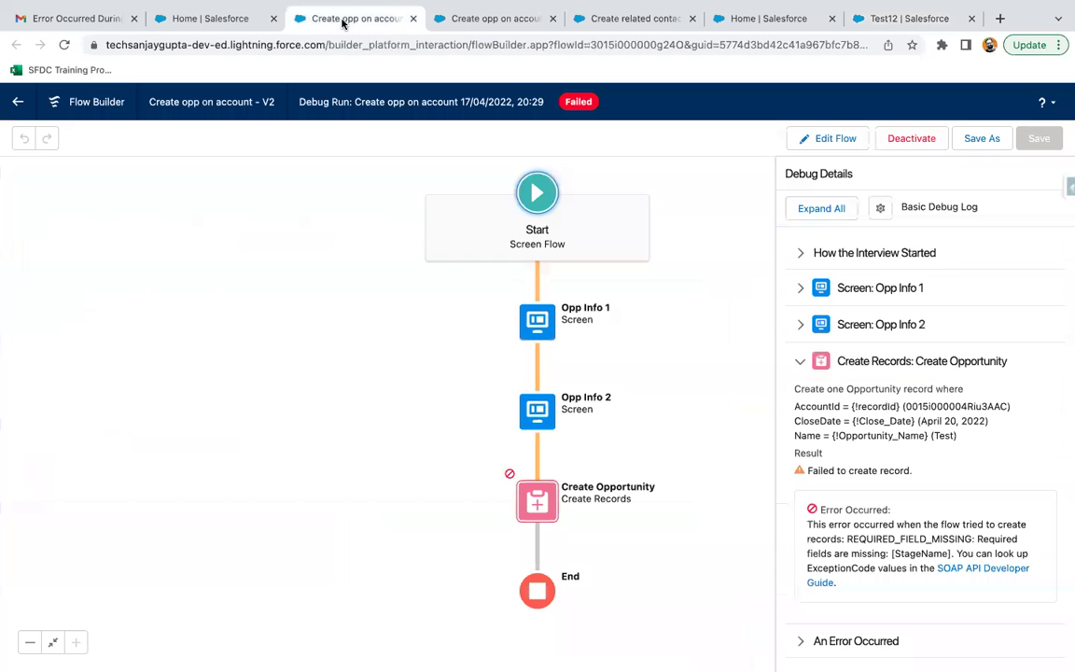
{"action": "middle_click", "coordinate": [393, 26]}
{"action": "left_click", "coordinate": [228, 20]}
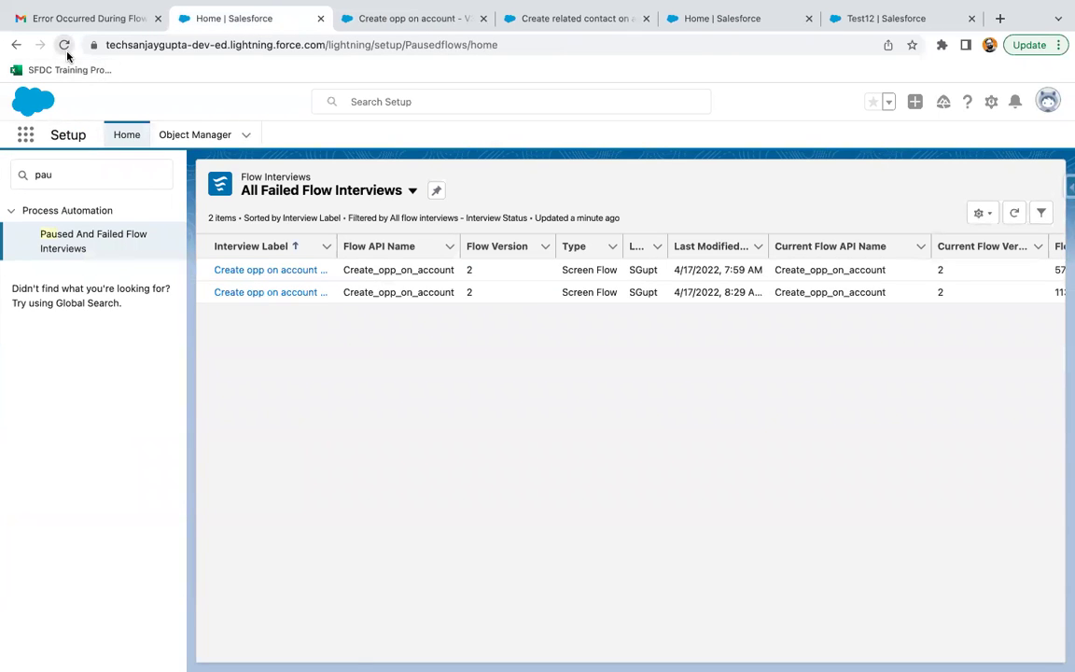
{"action": "left_click", "coordinate": [65, 45]}
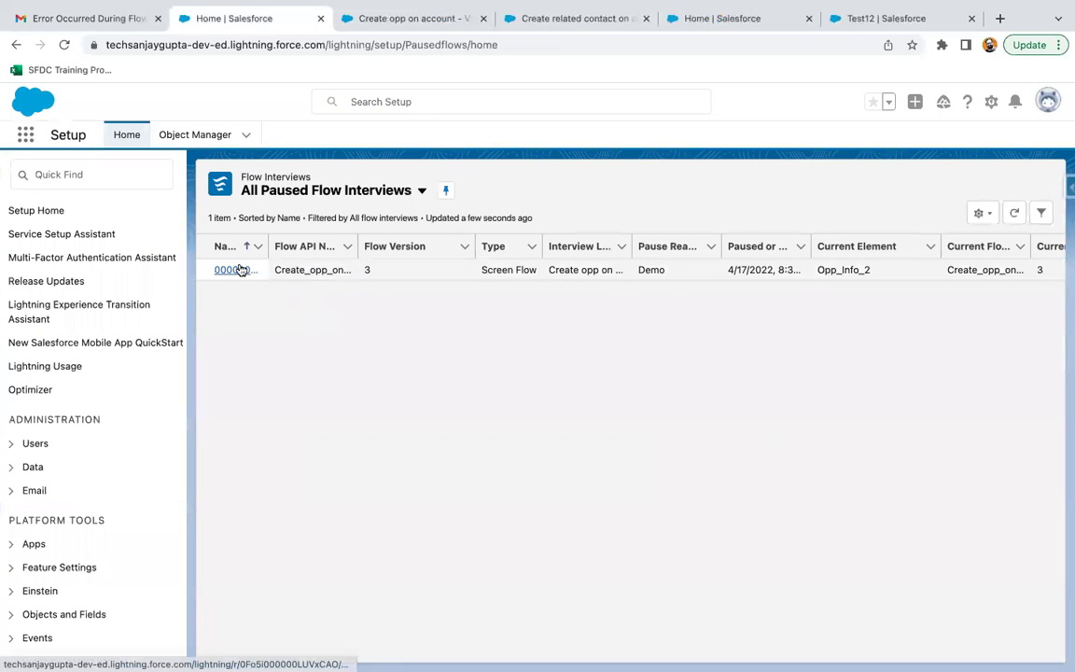
{"action": "left_click_drag", "start_coordinate": [266, 246], "coordinate": [308, 246]}
{"action": "left_click", "coordinate": [250, 273]}
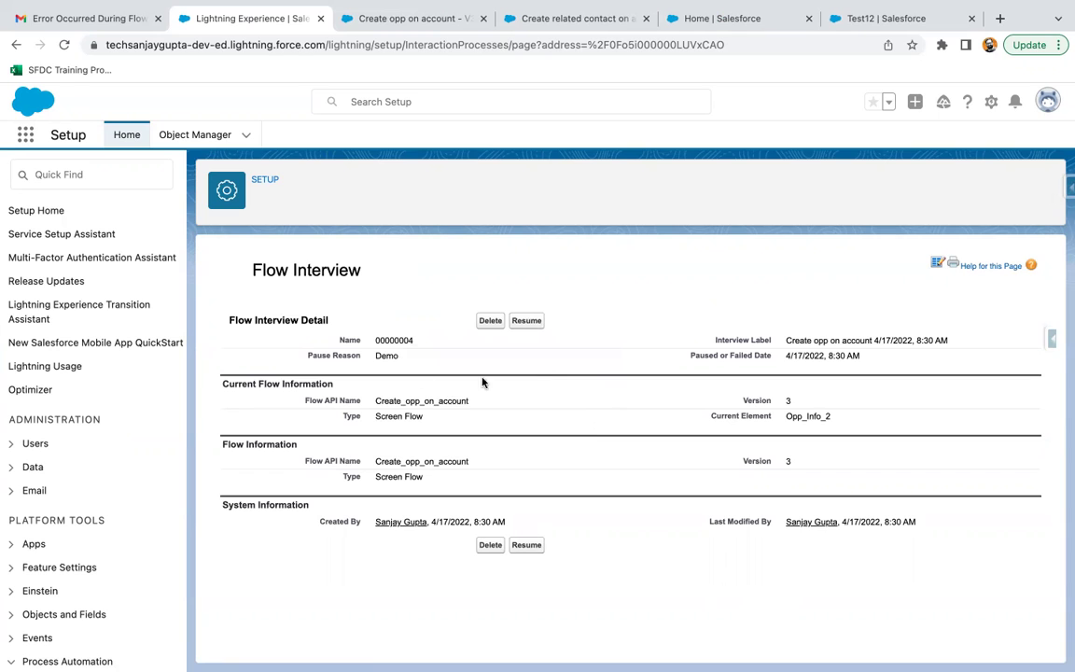
Resume the paused interview and submit its screen with Qualification as the Stage Name.
{"action": "left_click", "coordinate": [526, 321]}
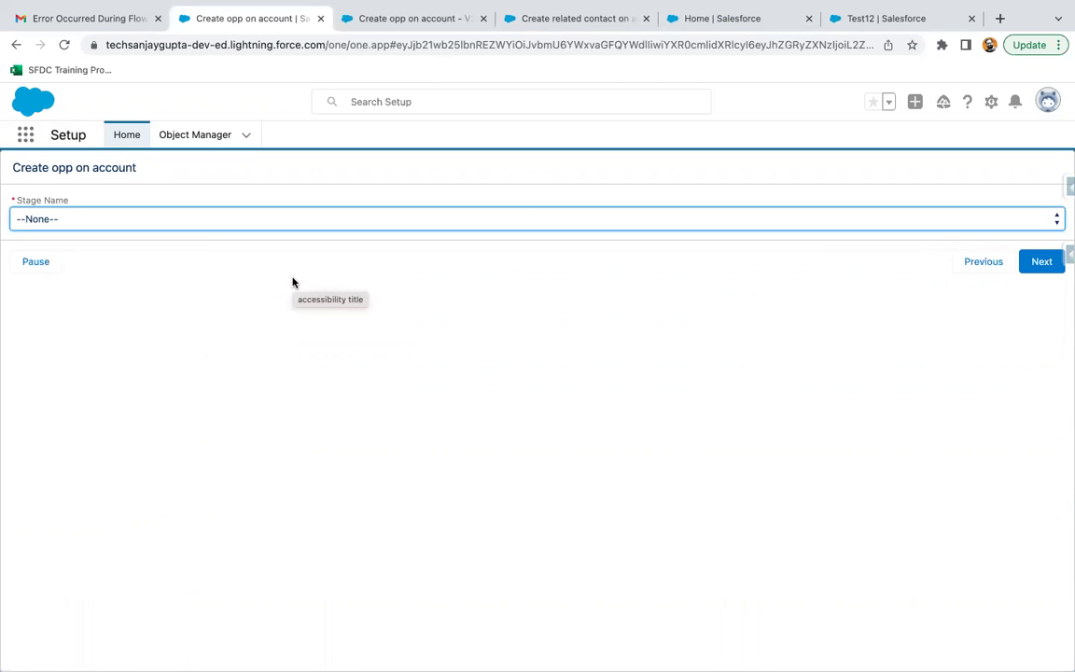
{"action": "left_click", "coordinate": [98, 224]}
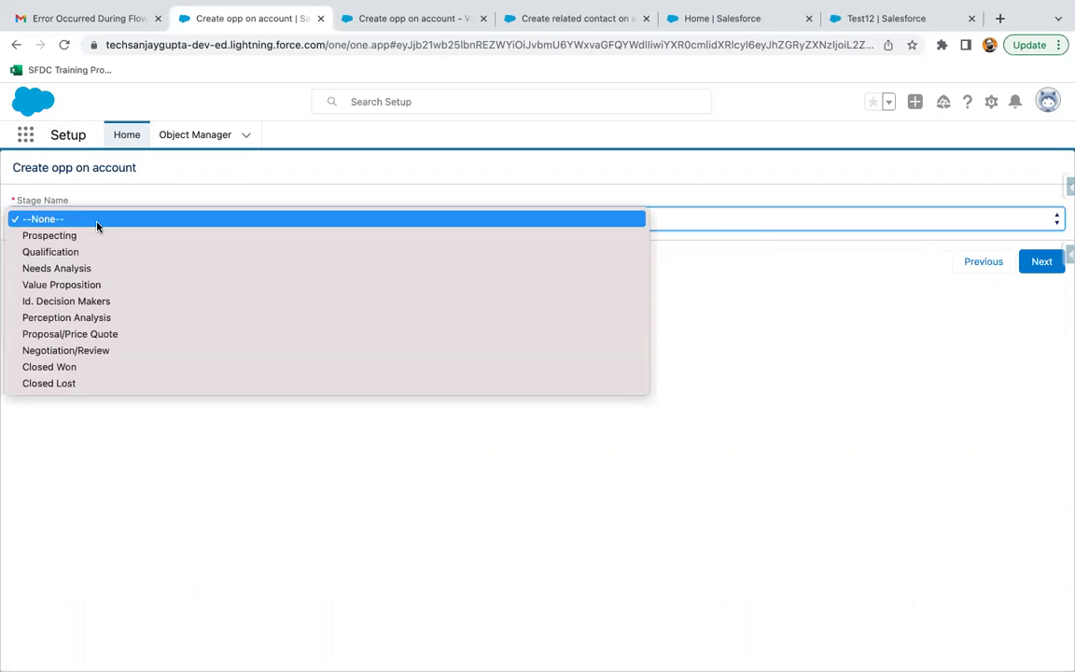
{"action": "left_click", "coordinate": [109, 252]}
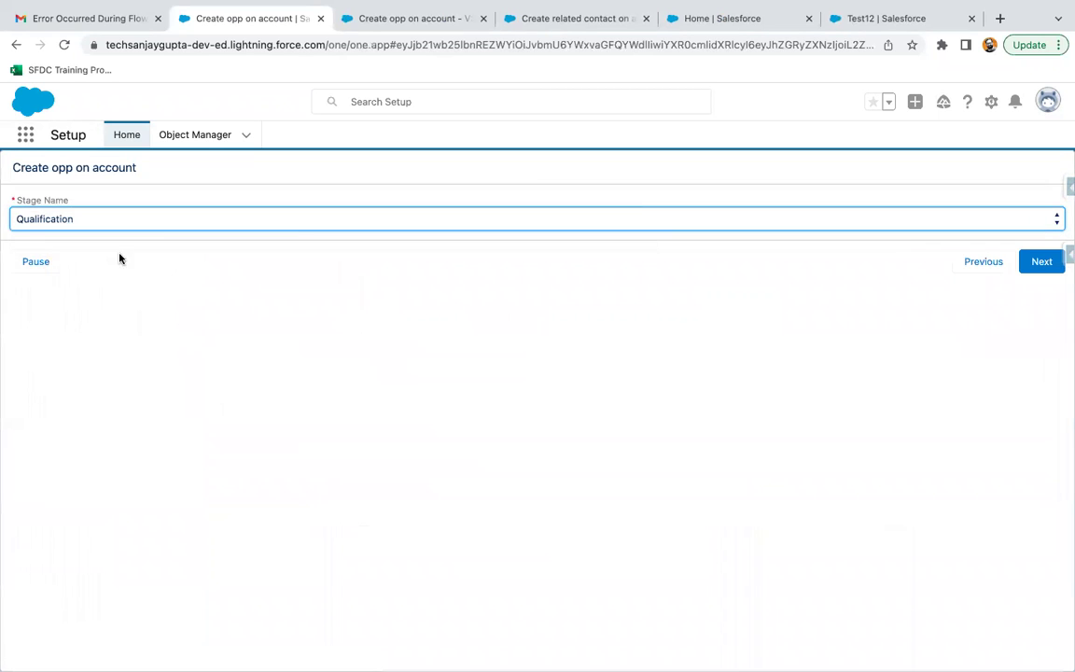
{"action": "left_click", "coordinate": [1040, 261]}
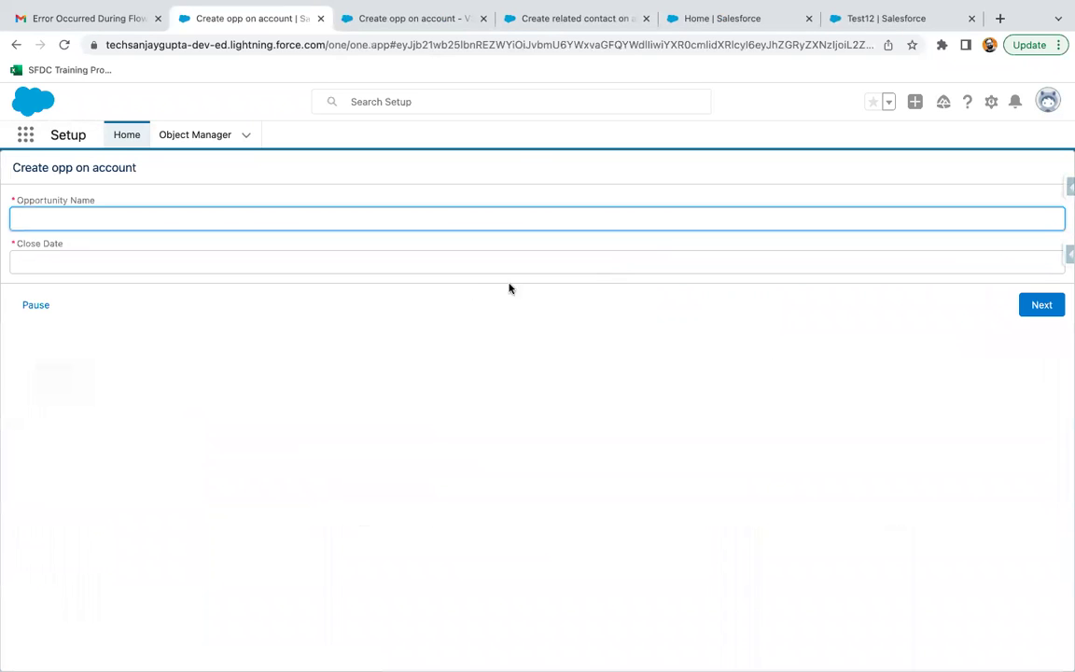
Reload the Test12 account, check its Opportunities related list, and return to the Create opp on account flow.
{"action": "mouse_move", "coordinate": [850, 7]}
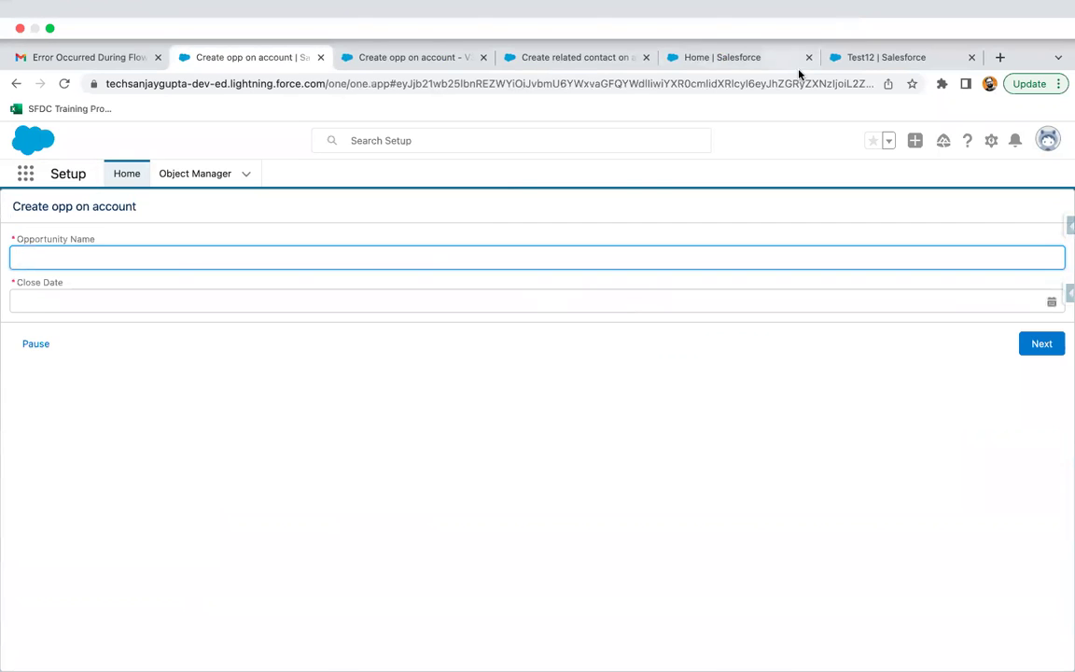
{"action": "left_click", "coordinate": [859, 57]}
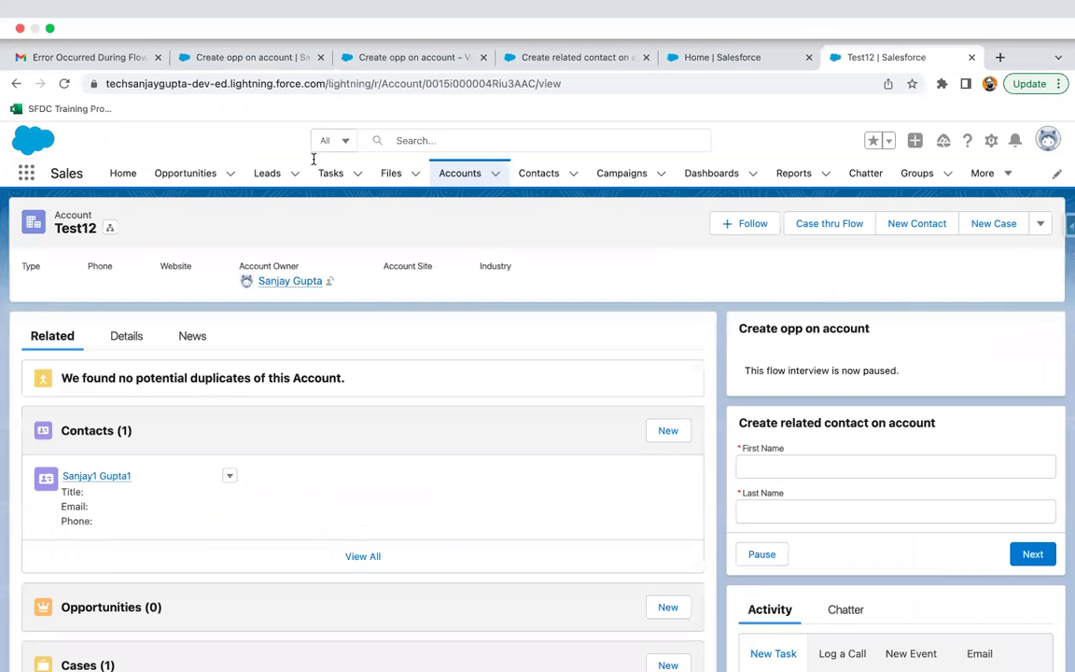
{"action": "left_click", "coordinate": [64, 45]}
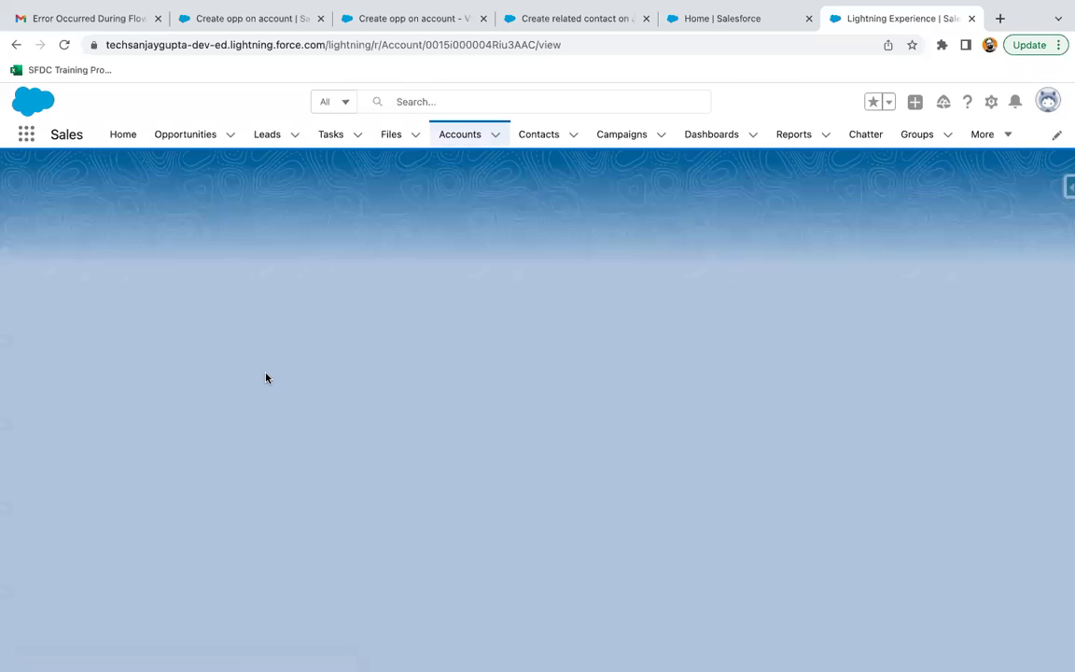
{"action": "scroll", "coordinate": [86, 425], "scroll_direction": "down", "scroll_amount": 5}
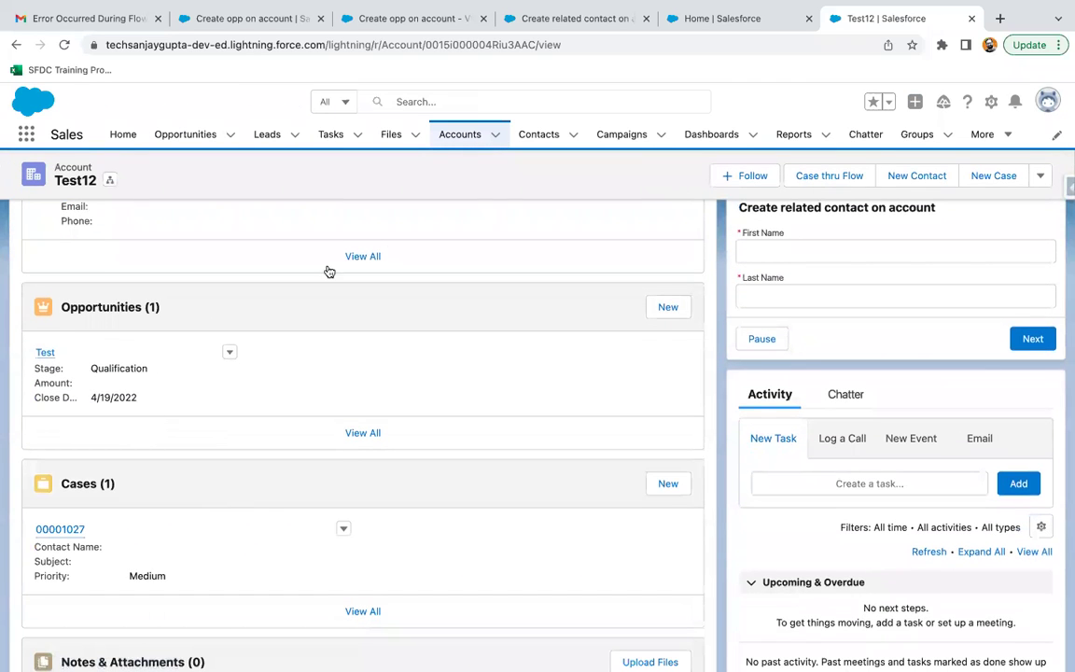
{"action": "left_click", "coordinate": [279, 21]}
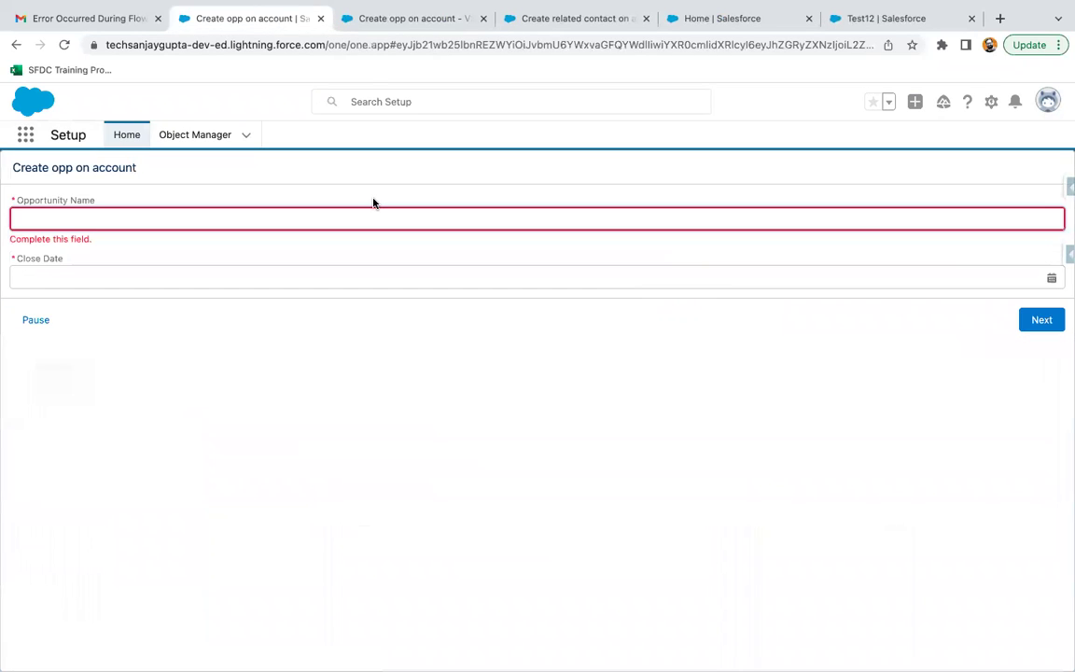